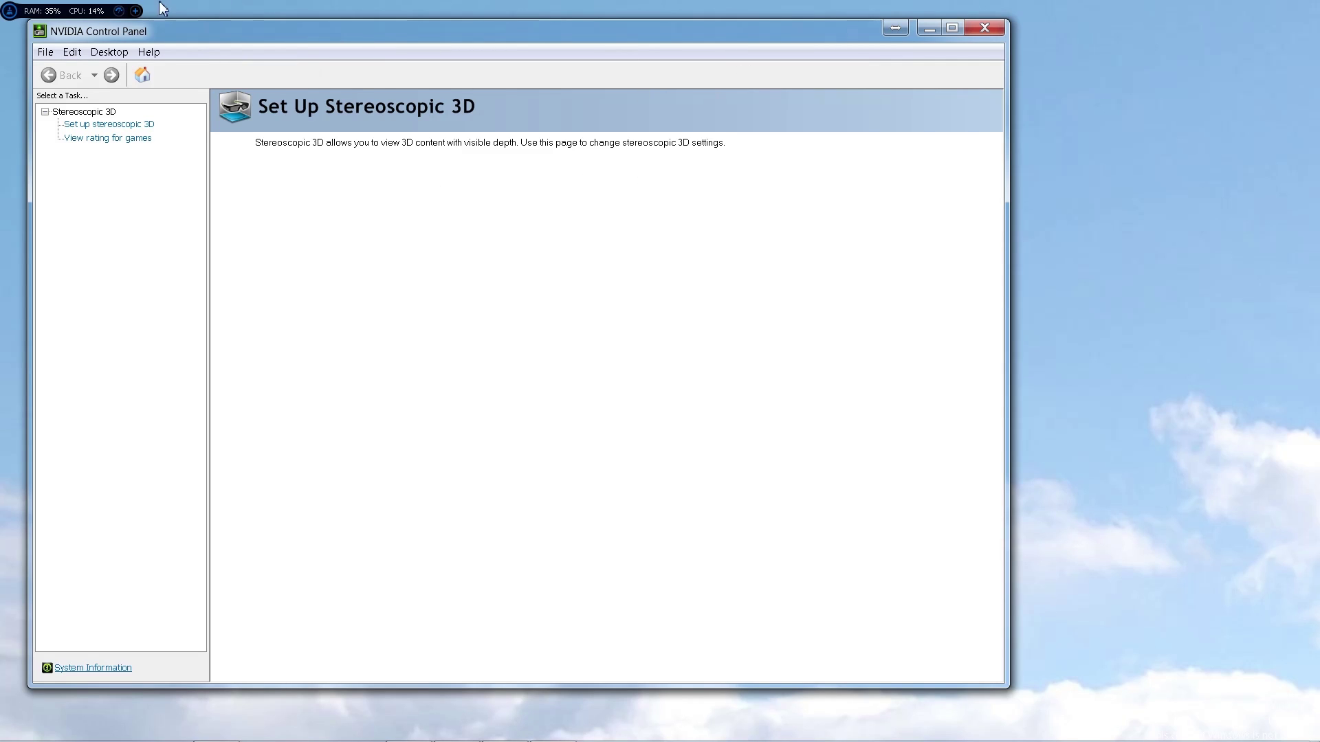
# Step: Reposition the NVIDIA Control Panel window, moving it up and to the left
pyautogui.moveTo(309, 39); pyautogui.dragTo(391, 66)
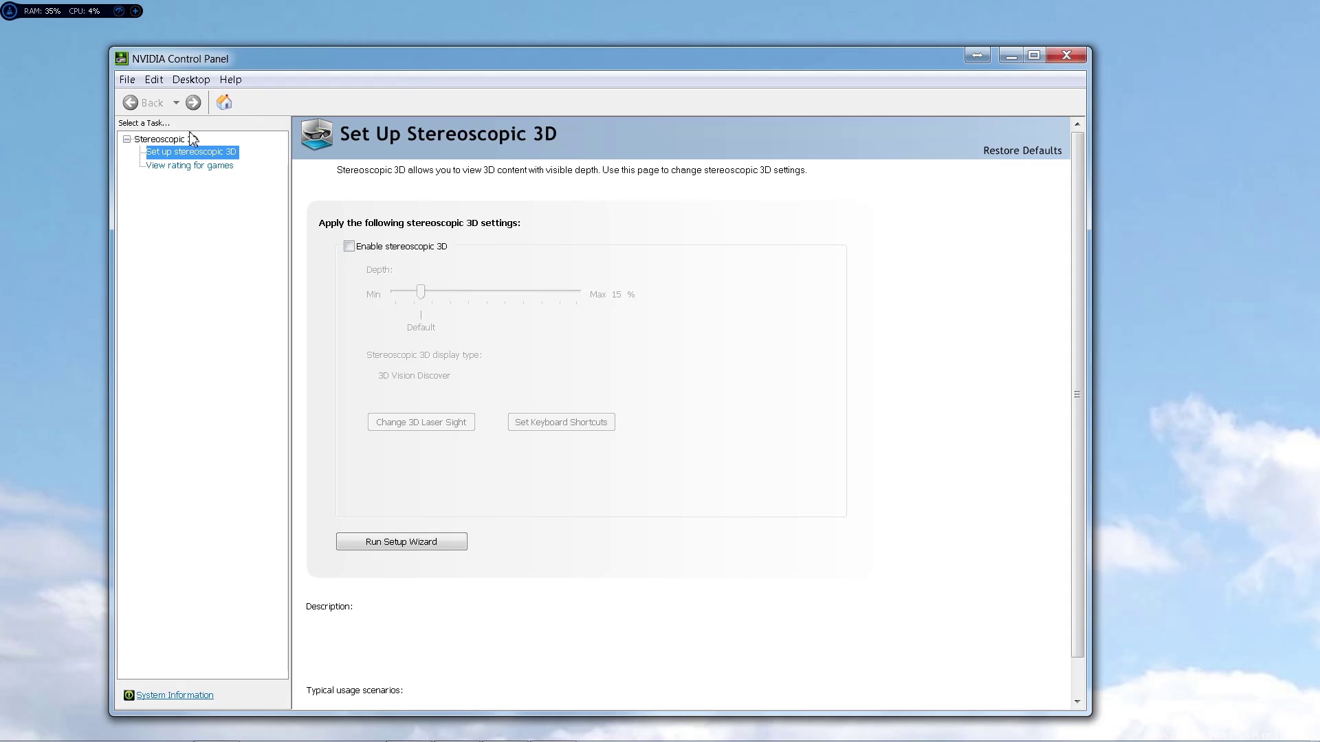
pyautogui.moveTo(338, 66); pyautogui.dragTo(268, 47)
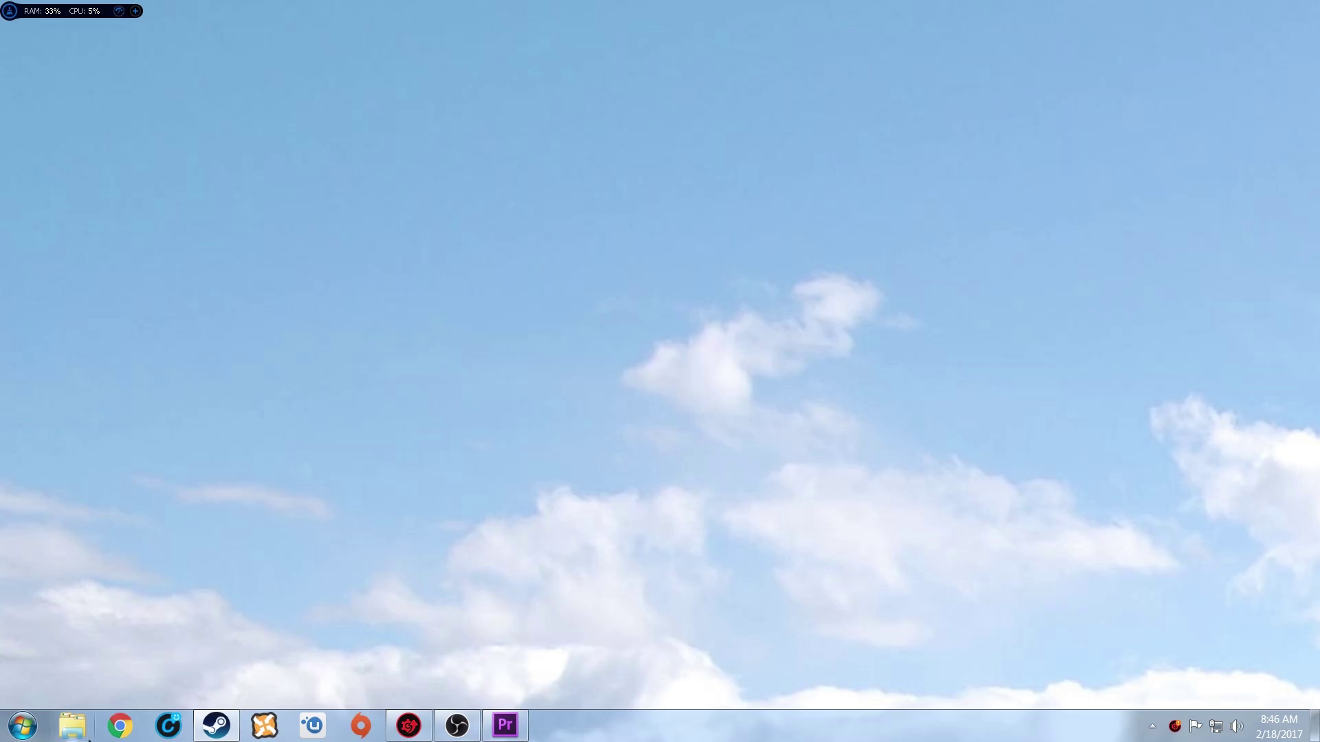
# Step: Search Chrome for 'display driver uninstaller' and open the Guru3D DDU page
pyautogui.click(127, 731)
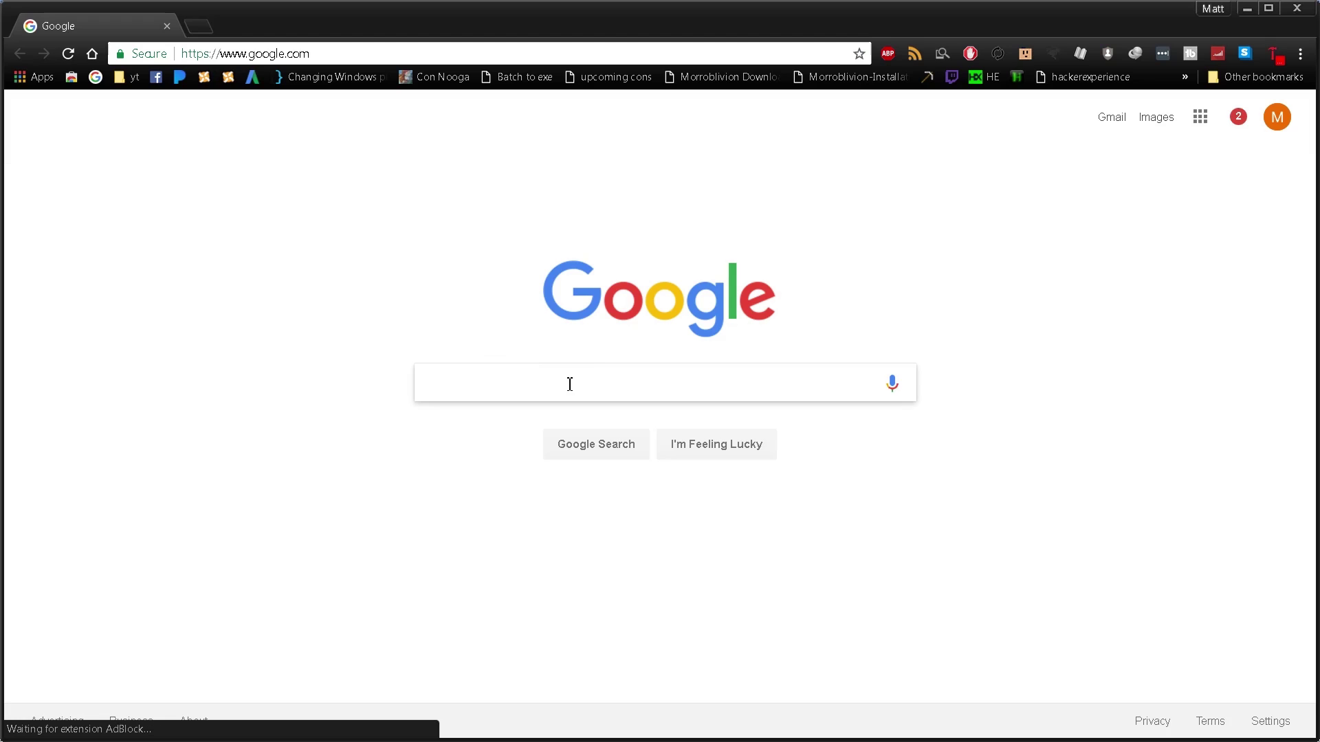
pyautogui.write('displ')
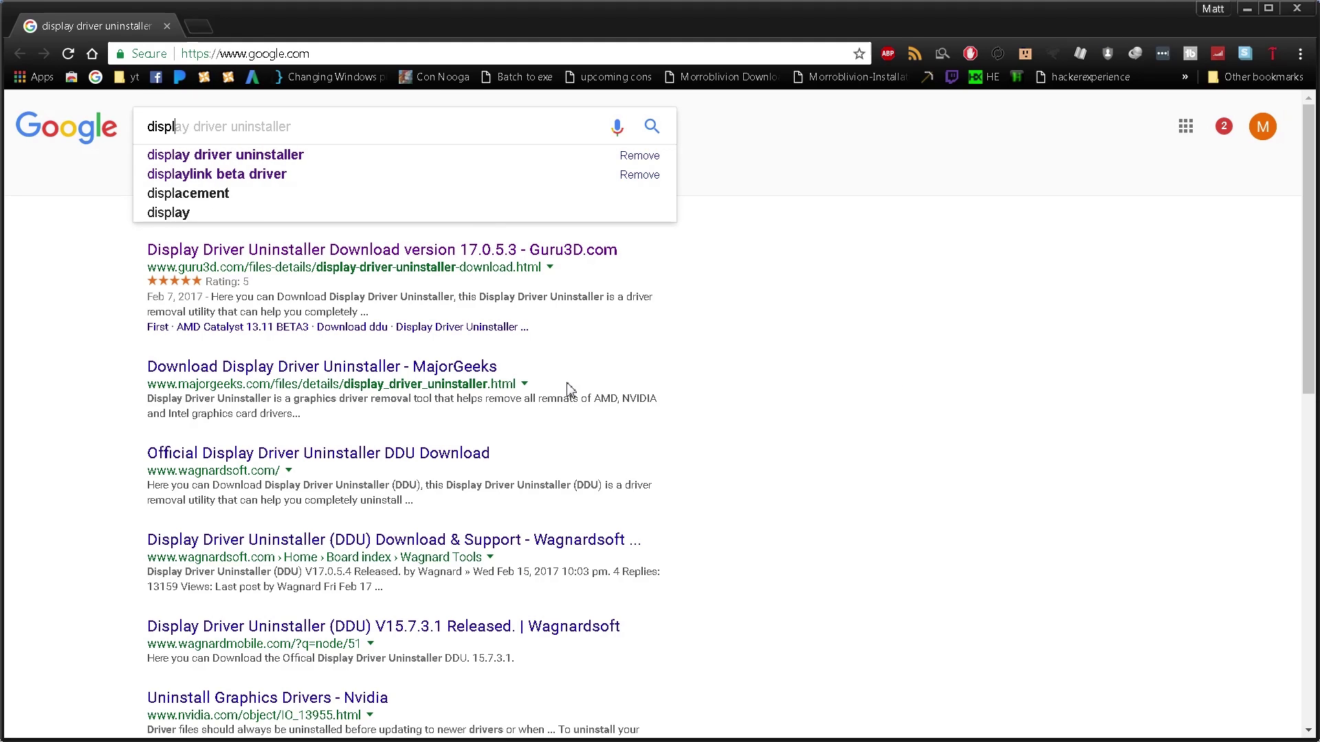
pyautogui.press('Return')
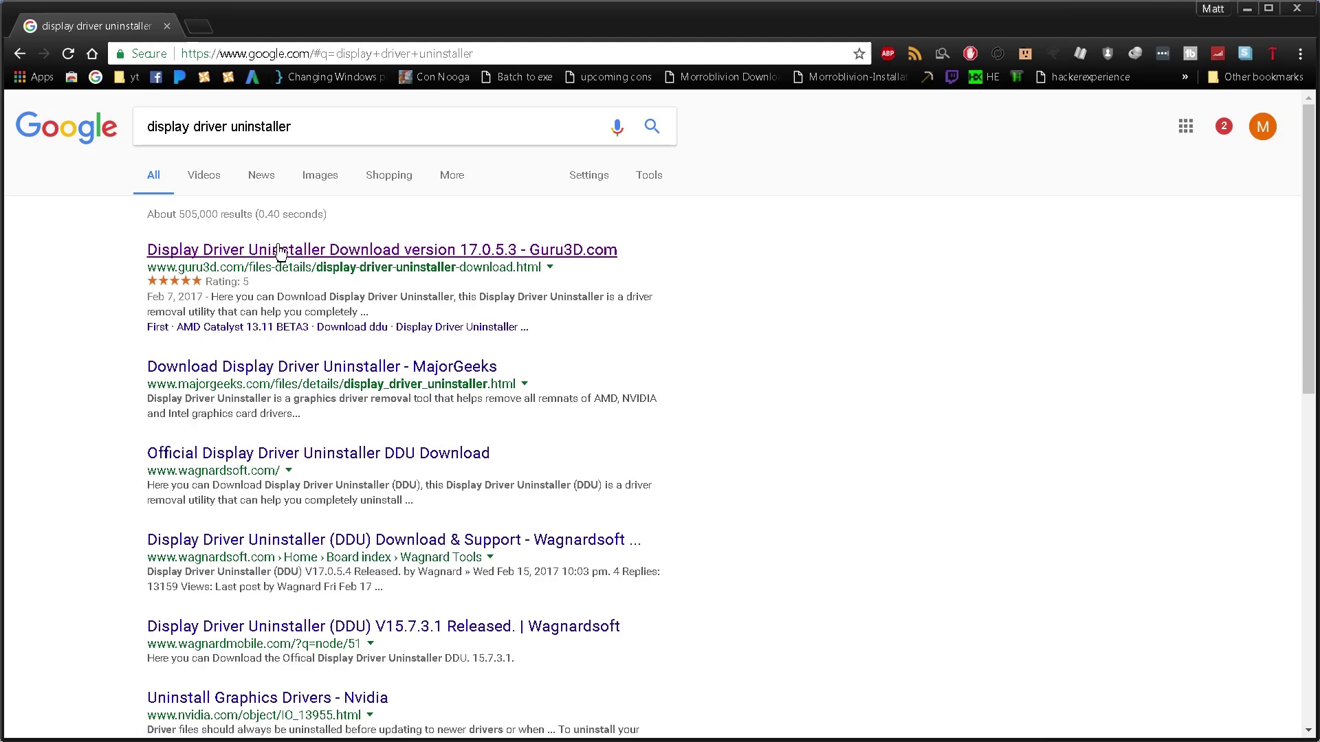
pyautogui.click(300, 249)
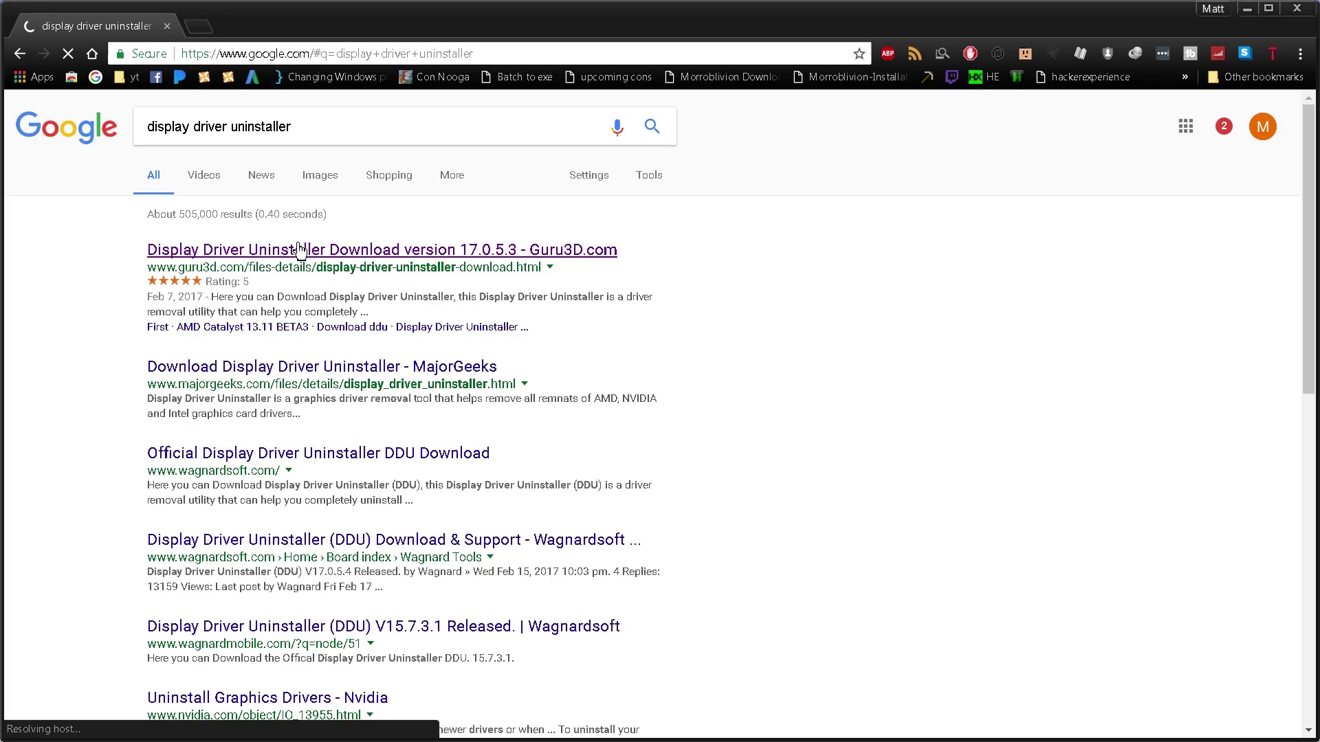
# Step: Start downloading Display Driver Uninstaller version 17.0.5.3 from the Guru3D page
pyautogui.scroll(-15, 436, 350)
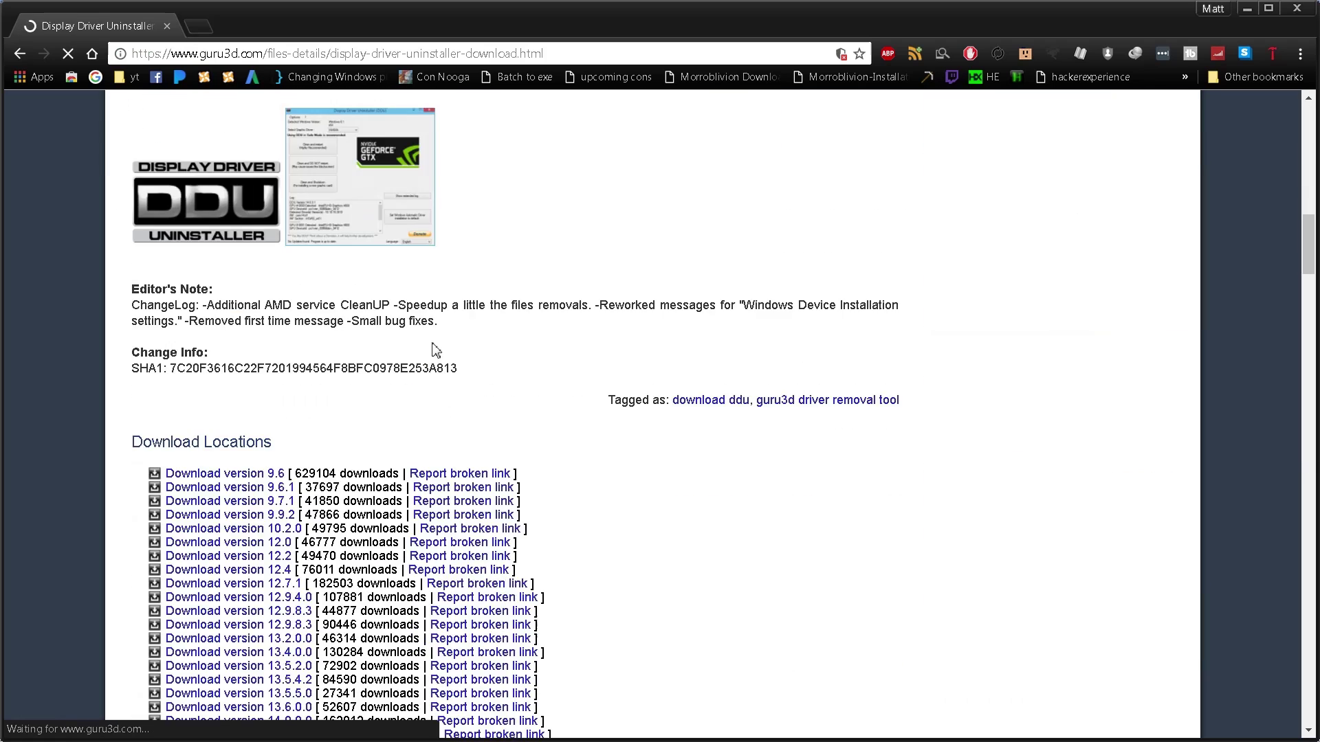
pyautogui.scroll(-7, 436, 351)
pyautogui.scroll(2, 282, 392)
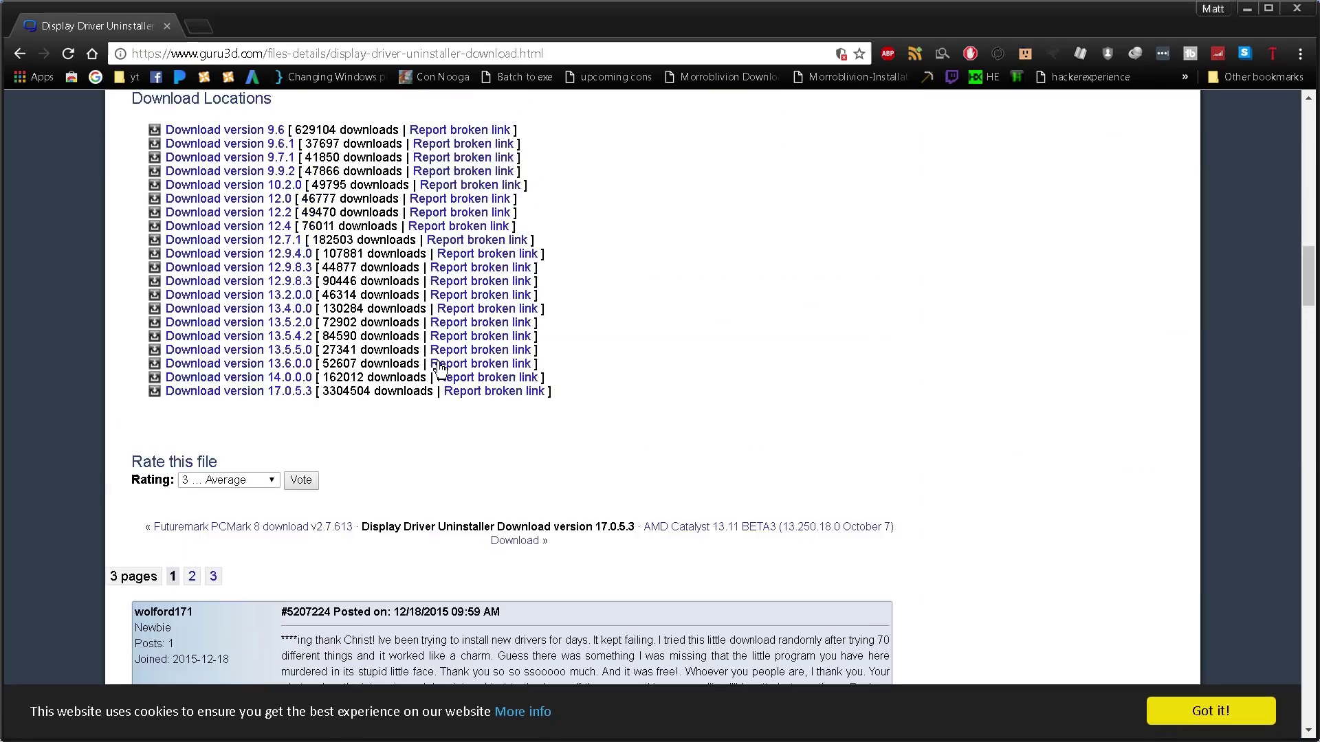
pyautogui.click(282, 392)
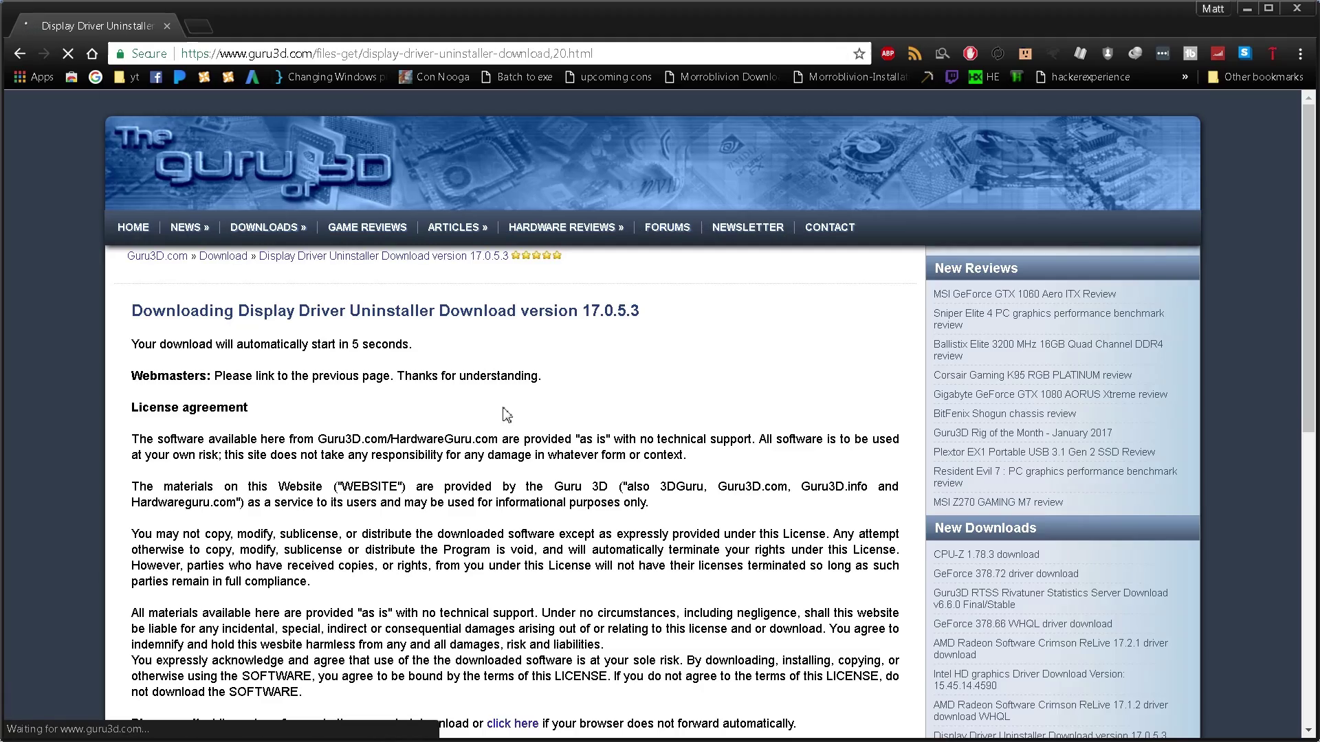
pyautogui.scroll(-7, 575, 471)
pyautogui.scroll(5, 574, 473)
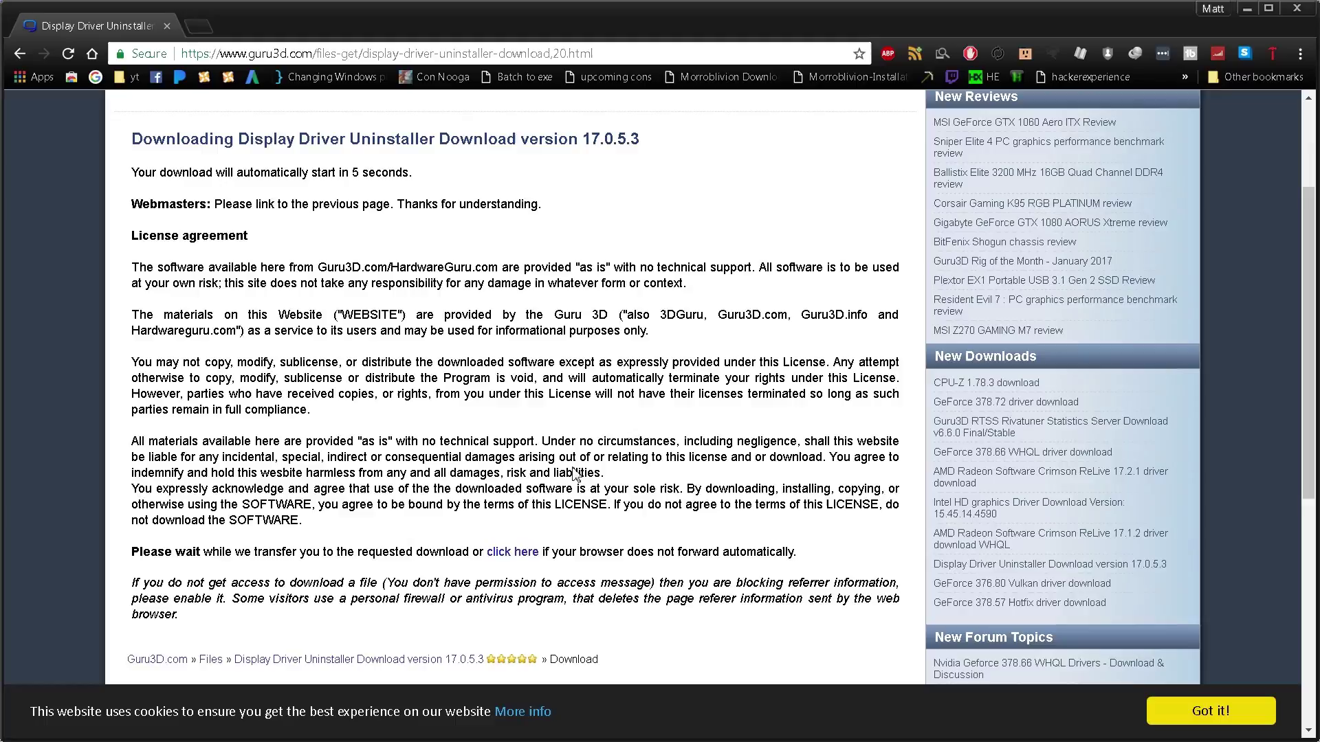
pyautogui.scroll(1, 574, 472)
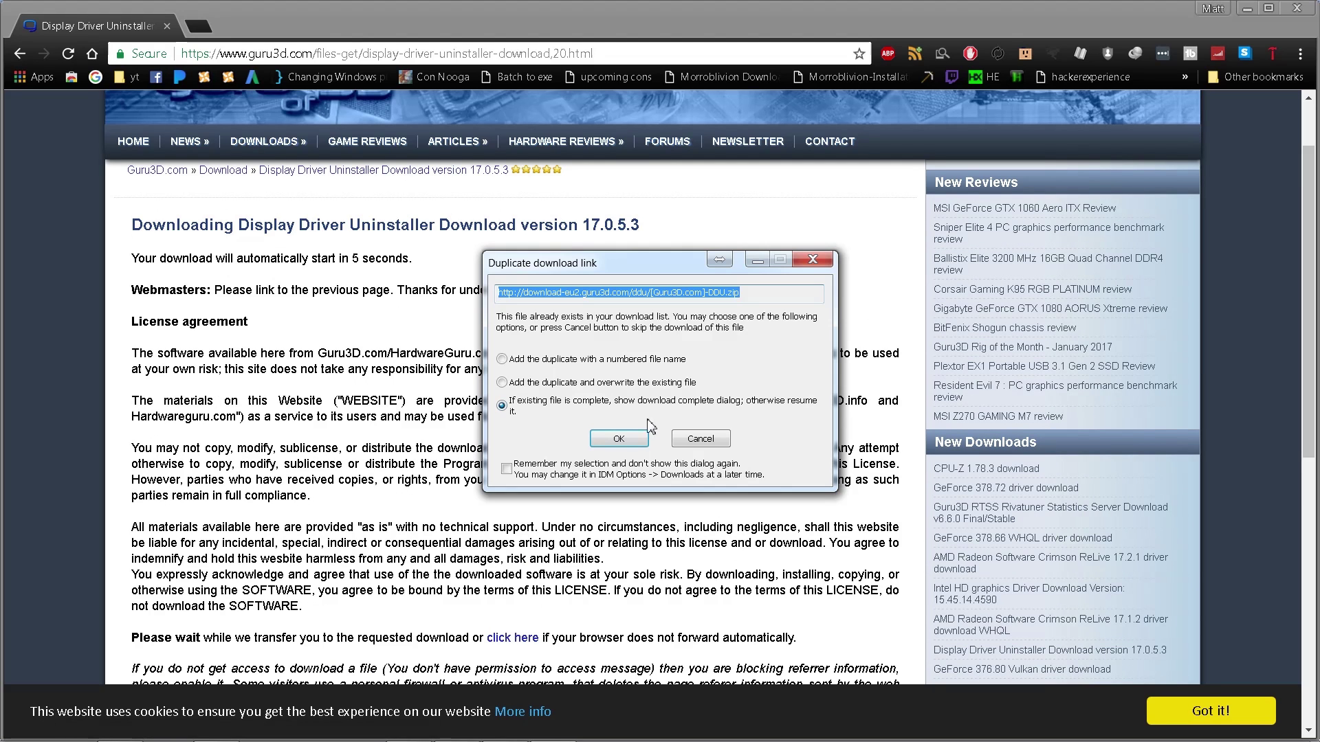
# Step: Open the downloaded DDU zip and extract DDU v17.0.5.3 into a Desktop folder
pyautogui.click(619, 439)
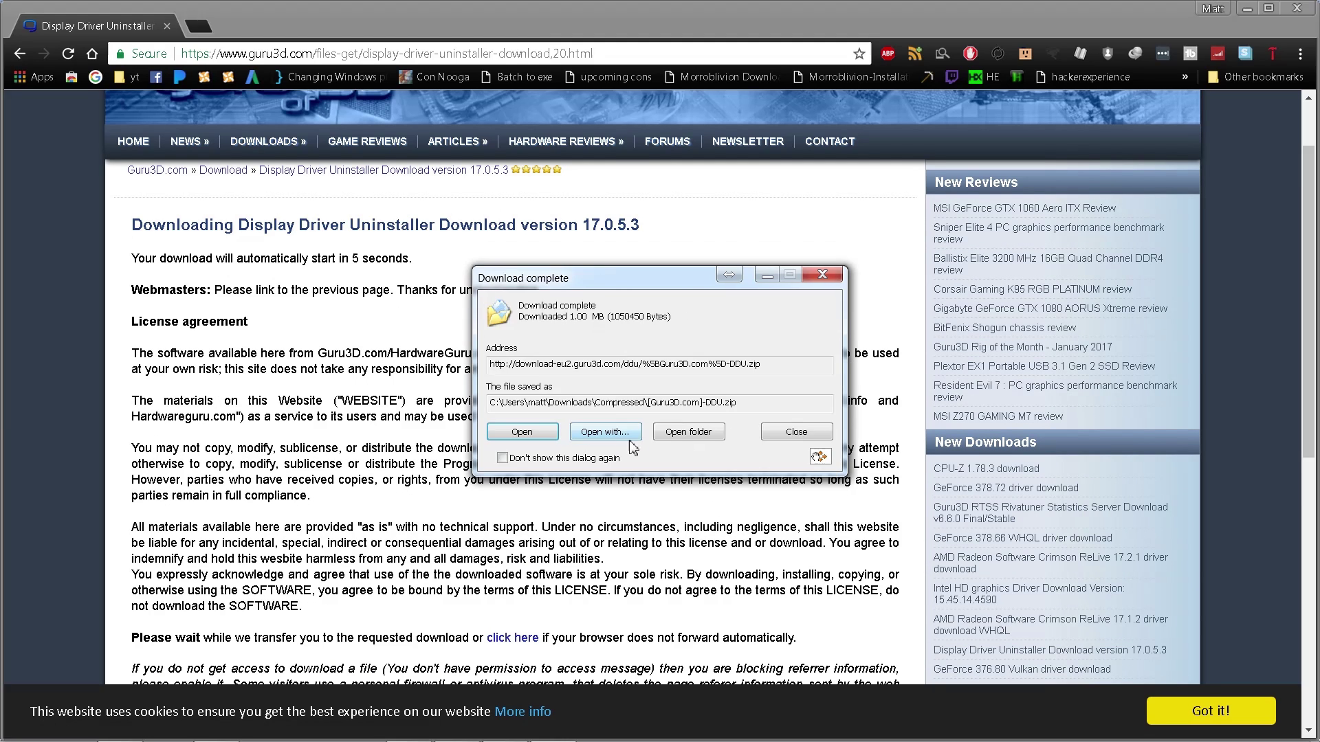
pyautogui.click(555, 440)
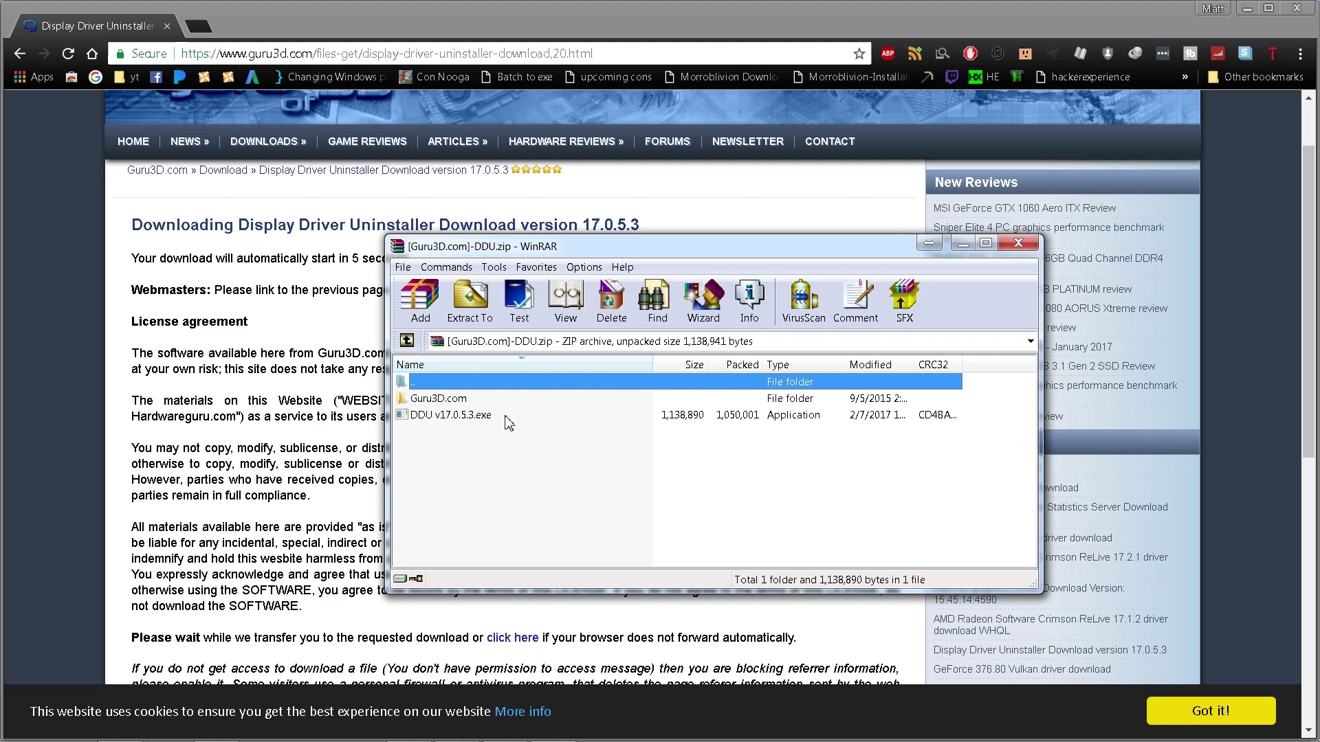
pyautogui.doubleClick(438, 416)
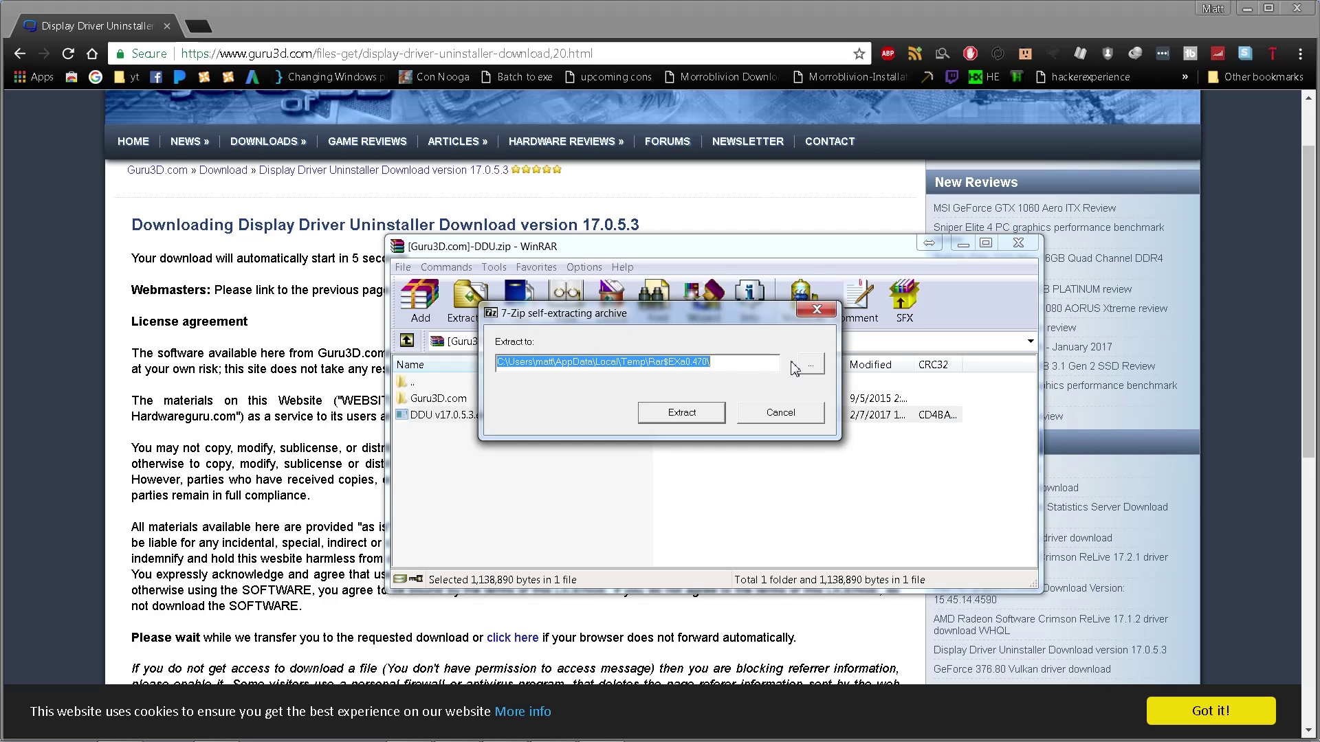
pyautogui.moveTo(558, 362); pyautogui.dragTo(778, 364)
pyautogui.press('Delete')
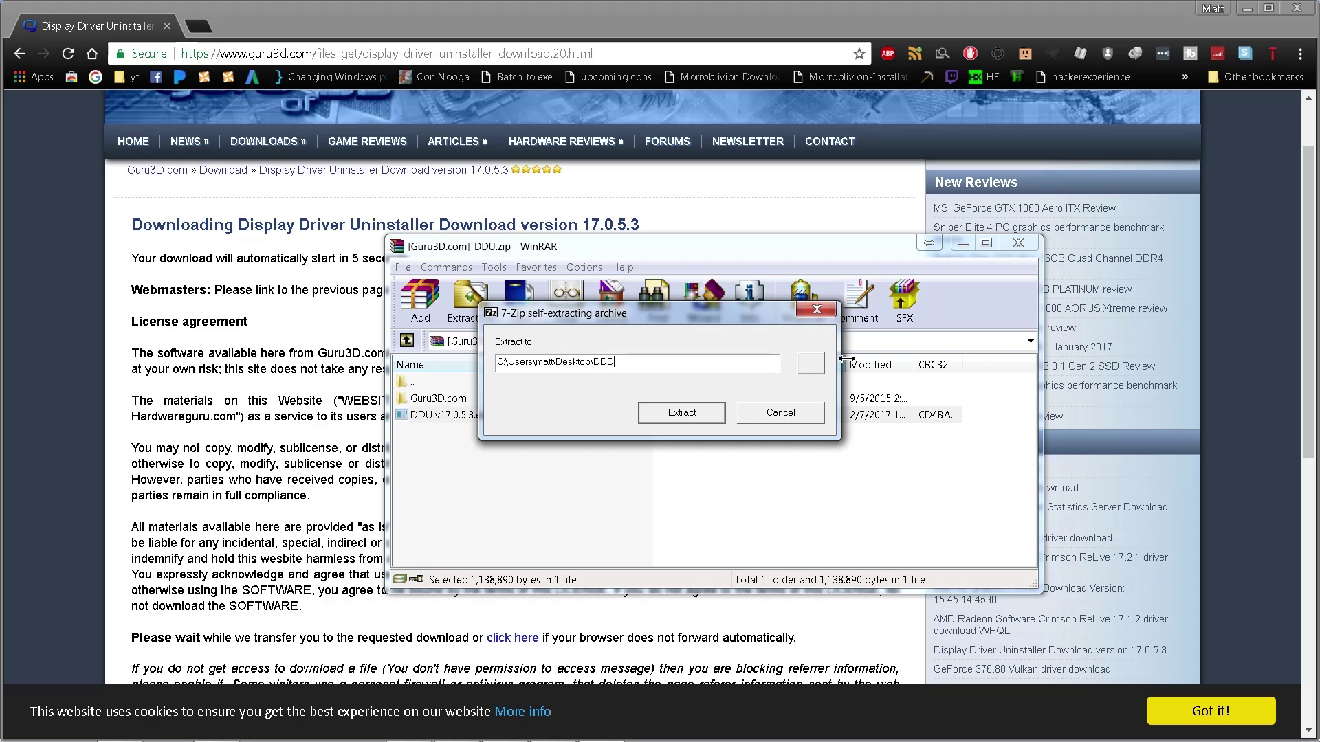
pyautogui.press('Escape')
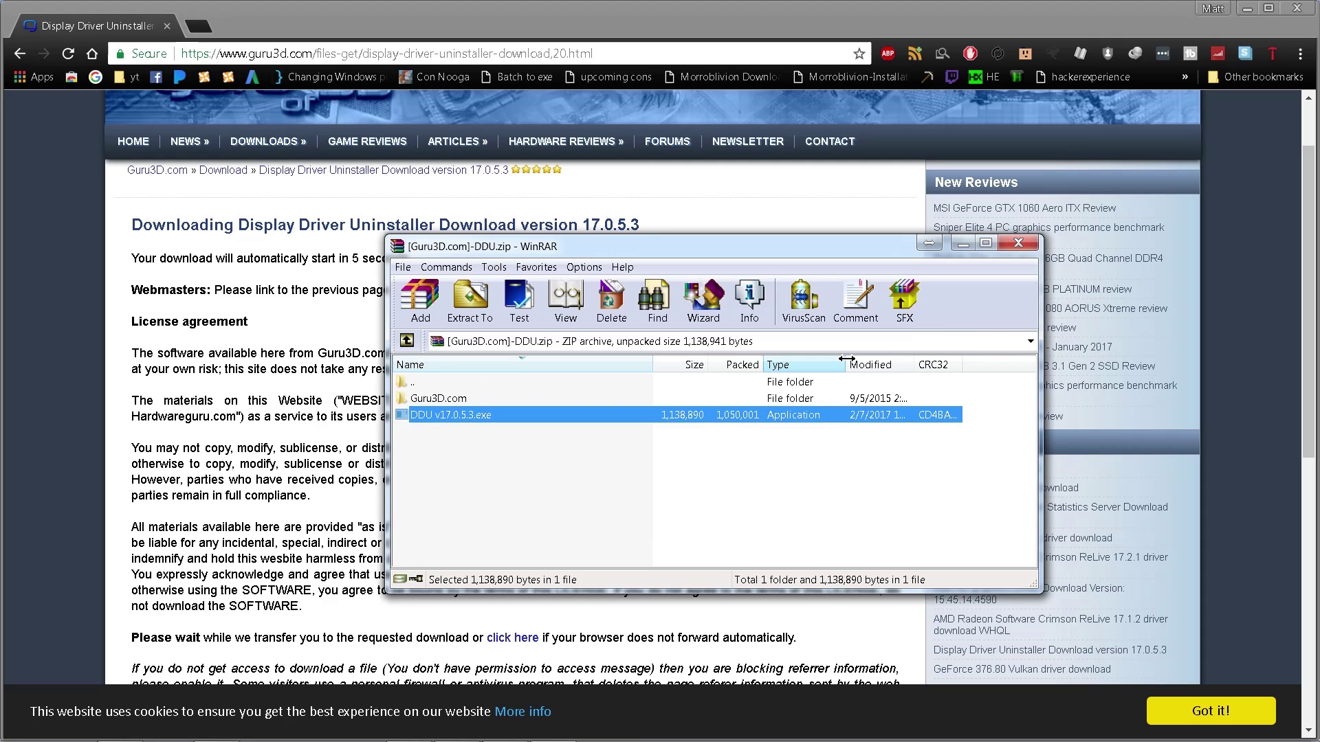
# Step: Close WinRAR, browse to the Desktop DDU folder, and run Display Driver Uninstaller.exe
pyautogui.click(1019, 243)
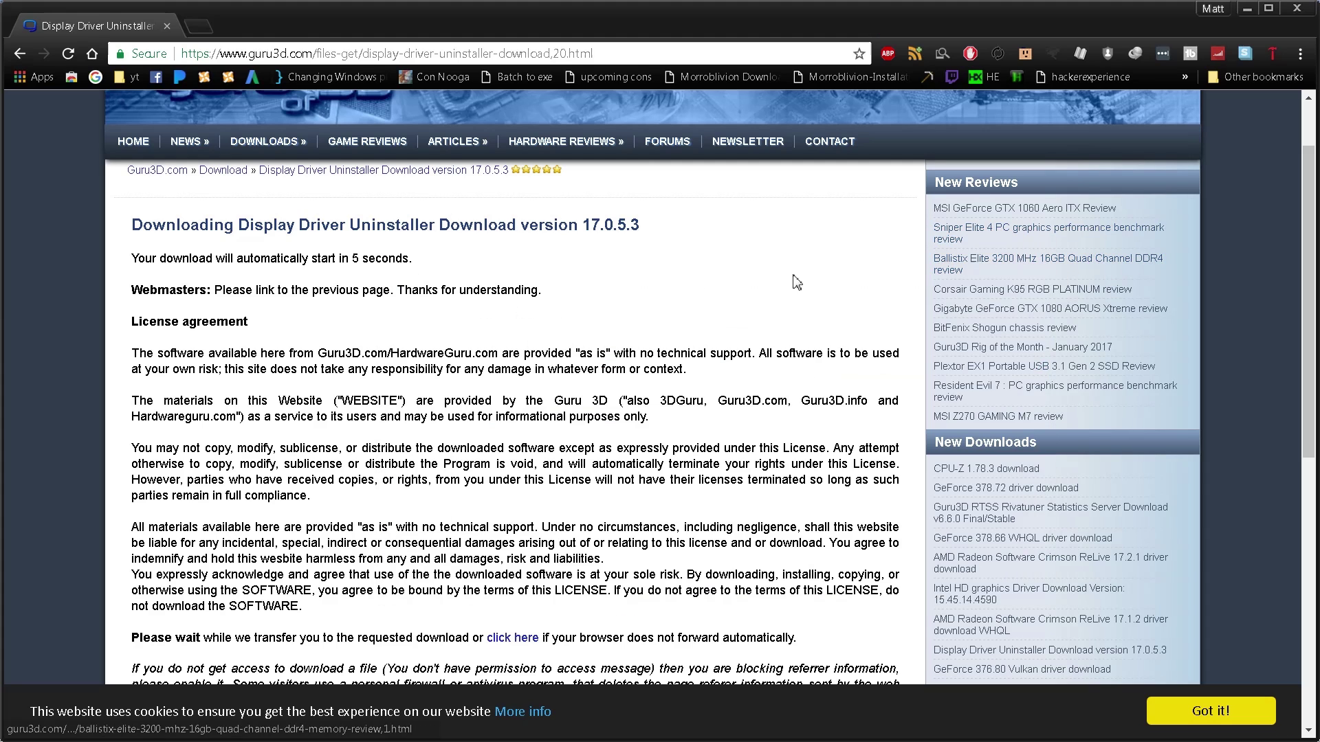
pyautogui.press('super')
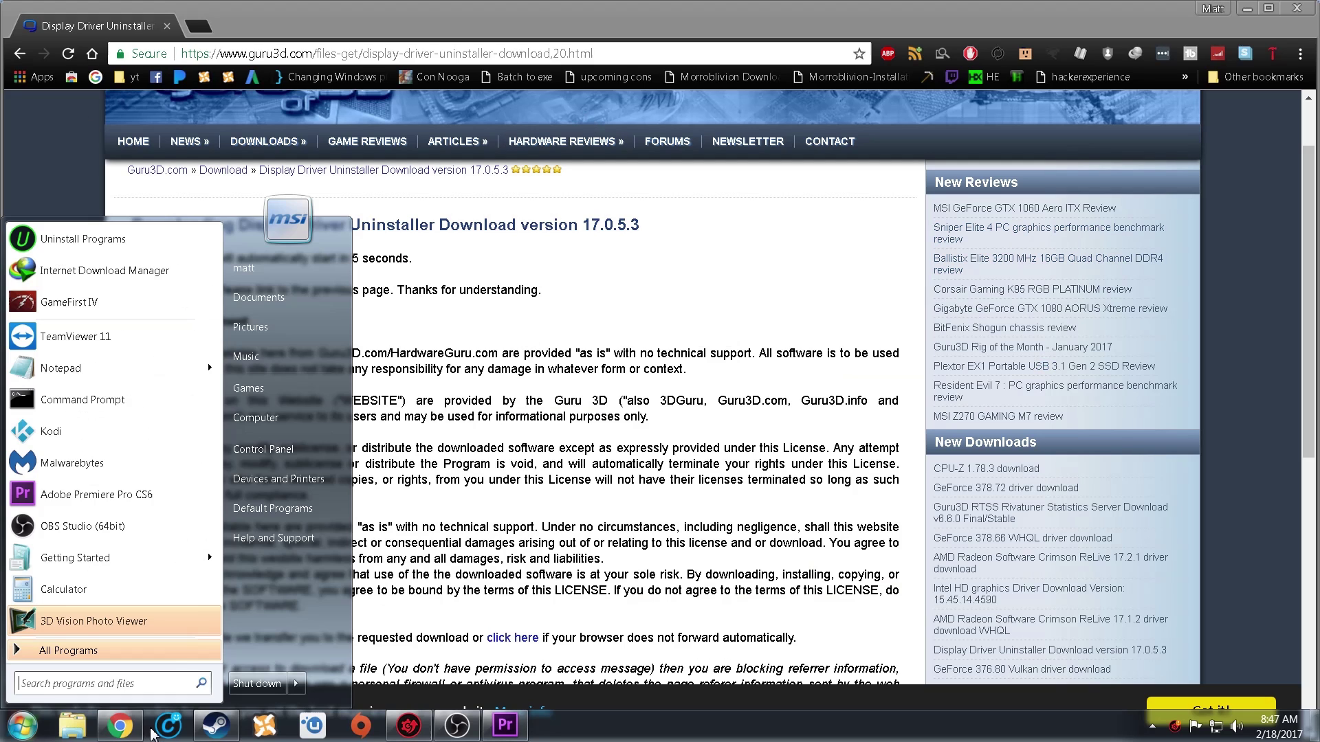
pyautogui.click(84, 731)
pyautogui.click(436, 261)
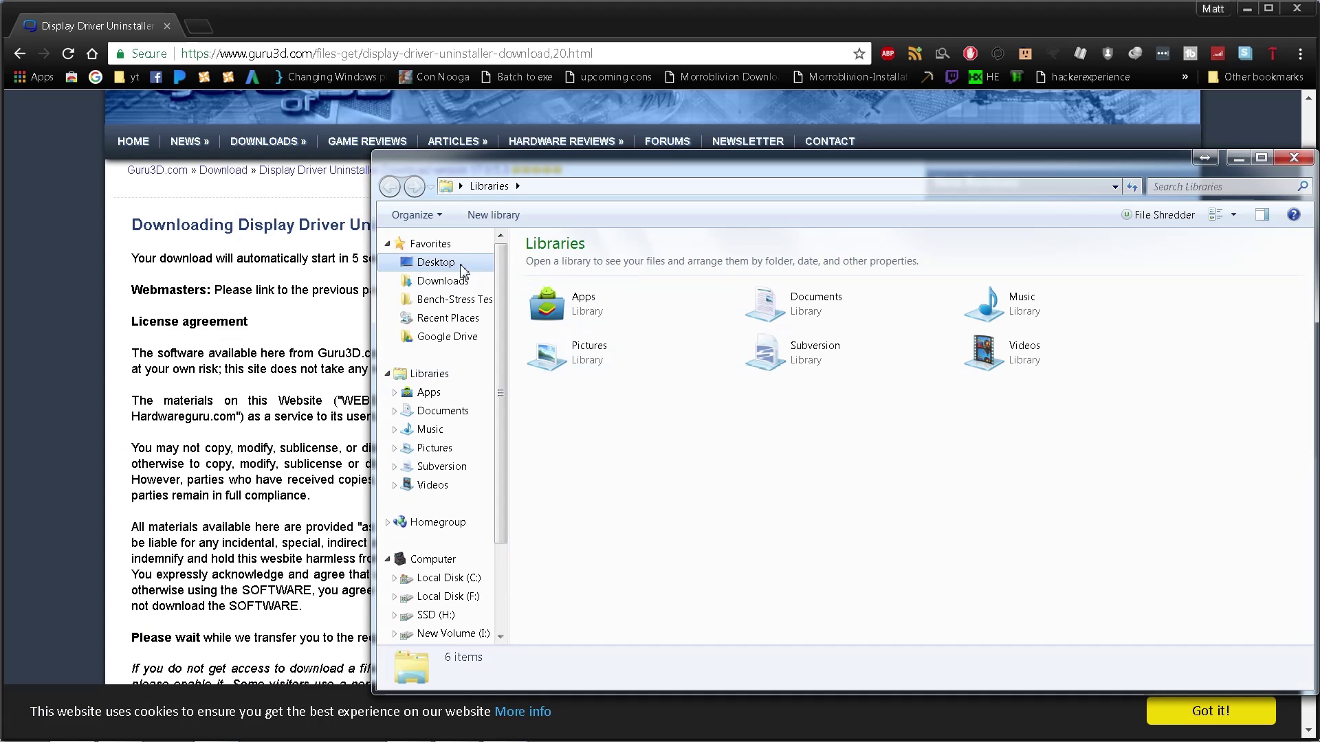
pyautogui.click(504, 186)
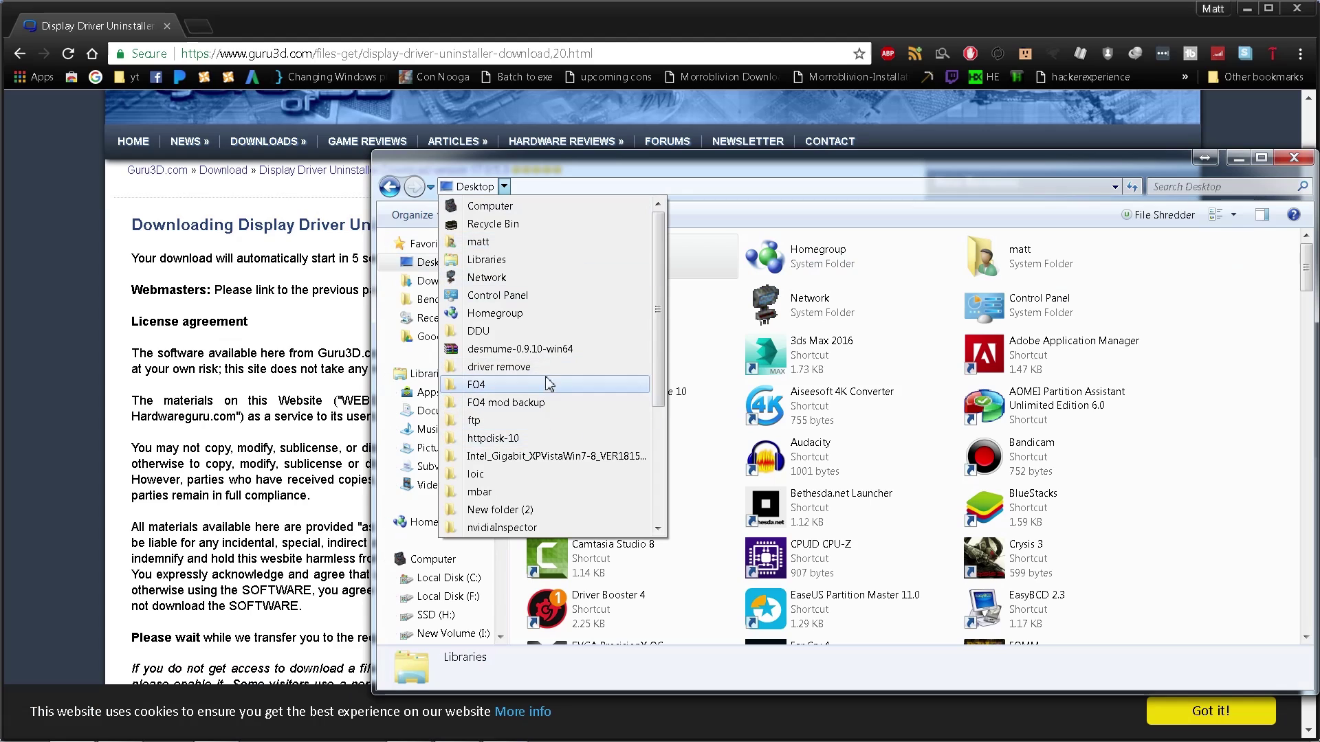
pyautogui.click(508, 331)
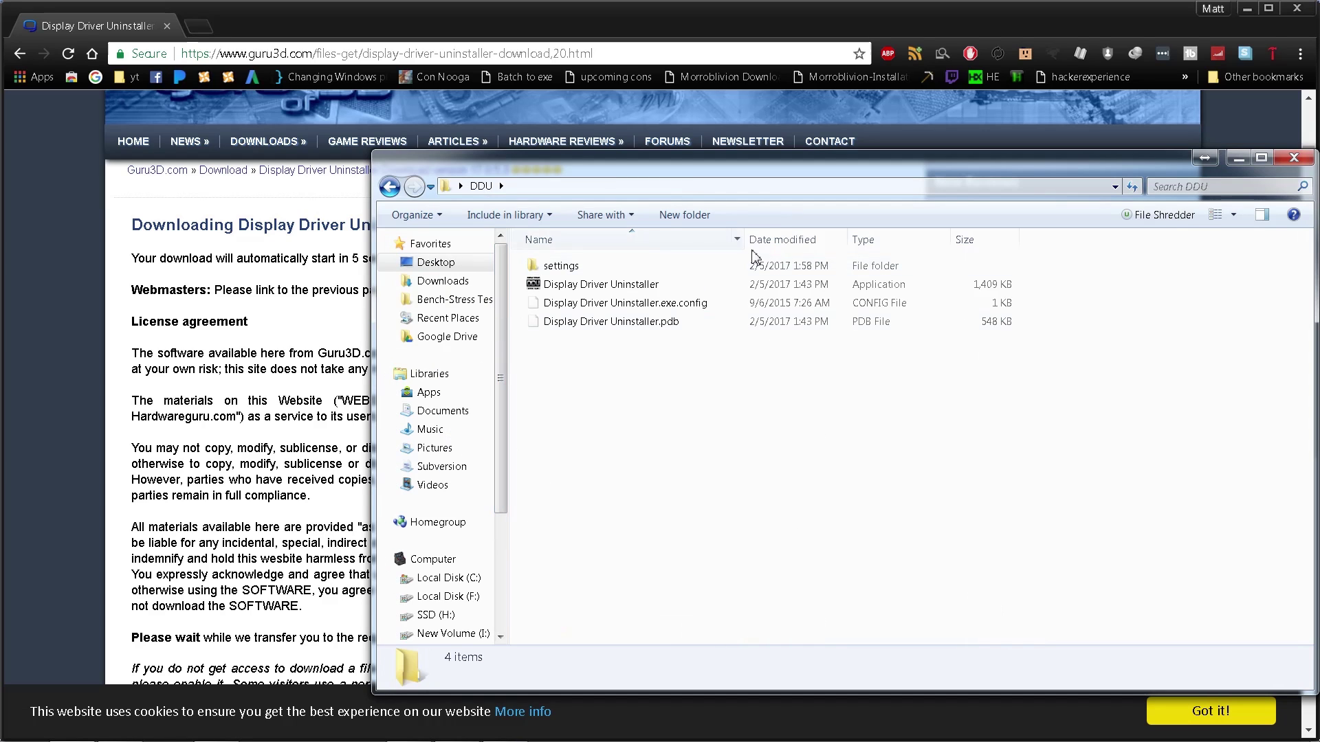
pyautogui.click(605, 286)
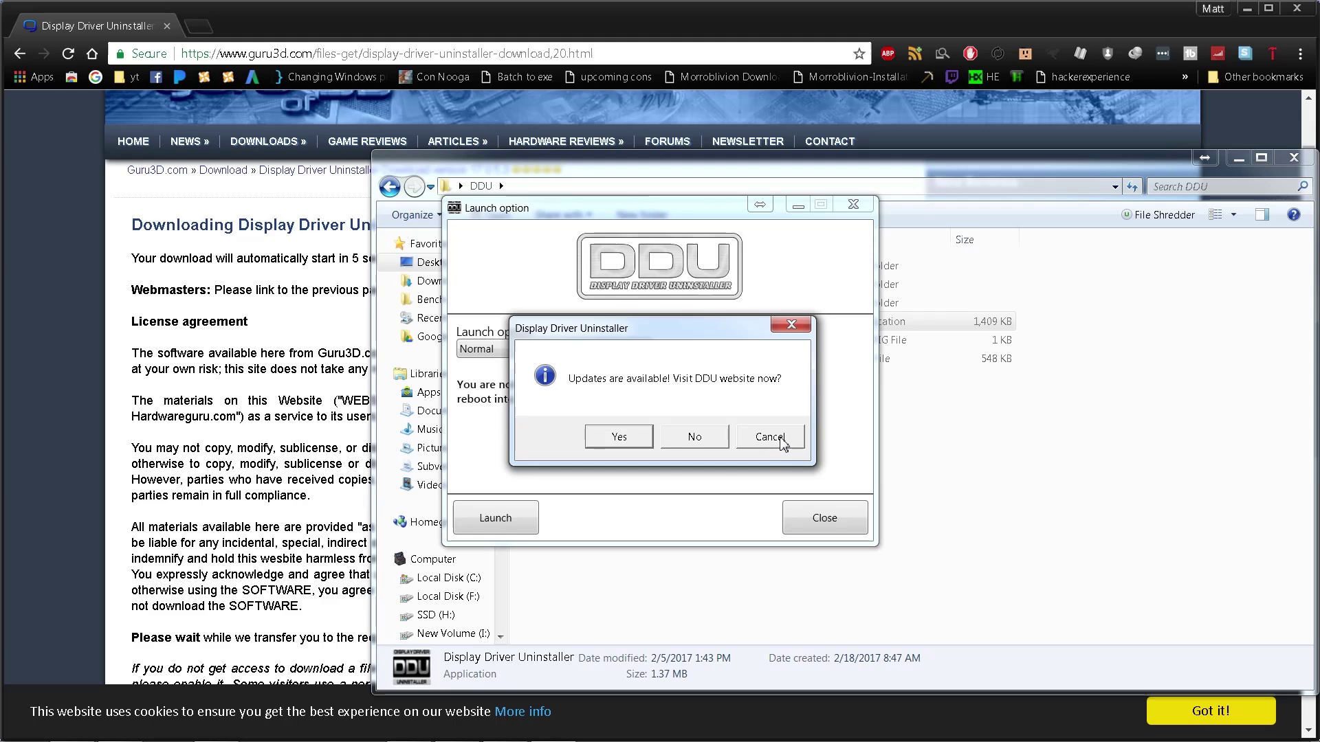
# Step: Decline the DDU update prompt and launch the uninstaller with the Normal launch option
pyautogui.click(768, 437)
pyautogui.click(531, 351)
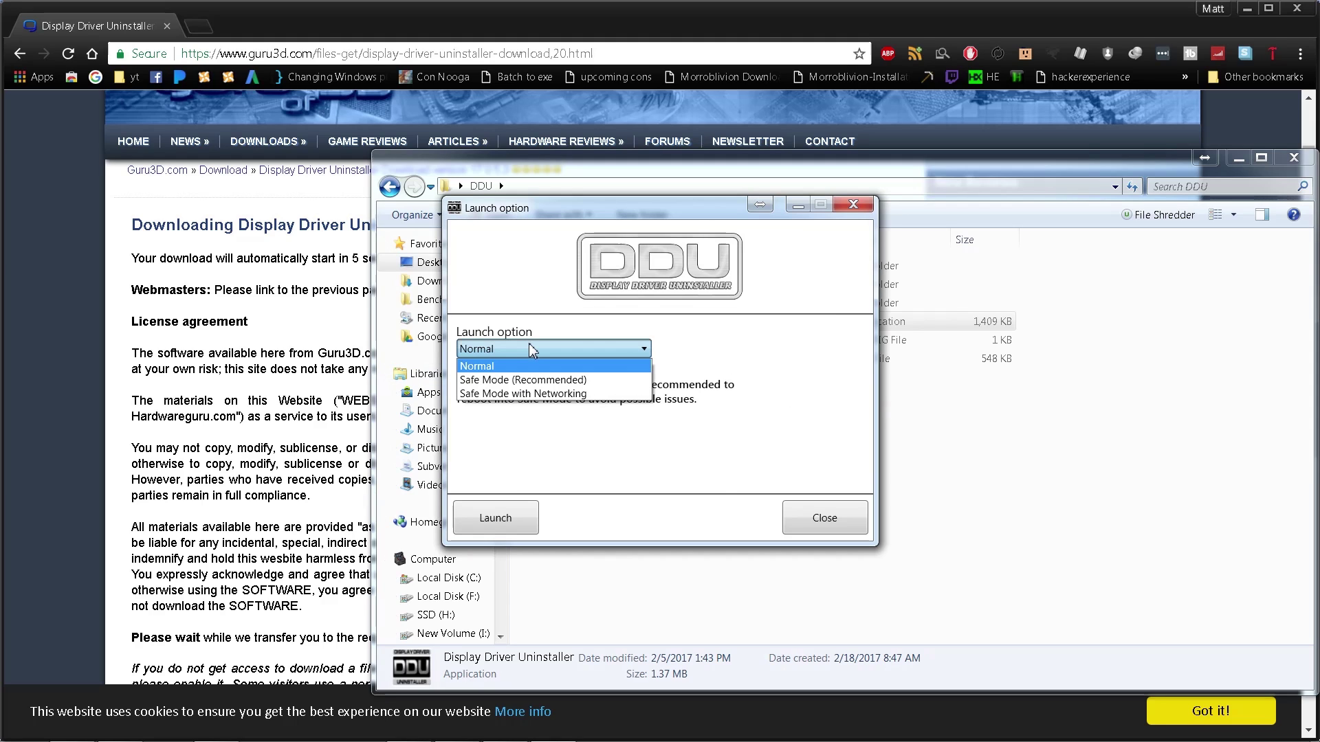
pyautogui.click(531, 351)
pyautogui.click(648, 352)
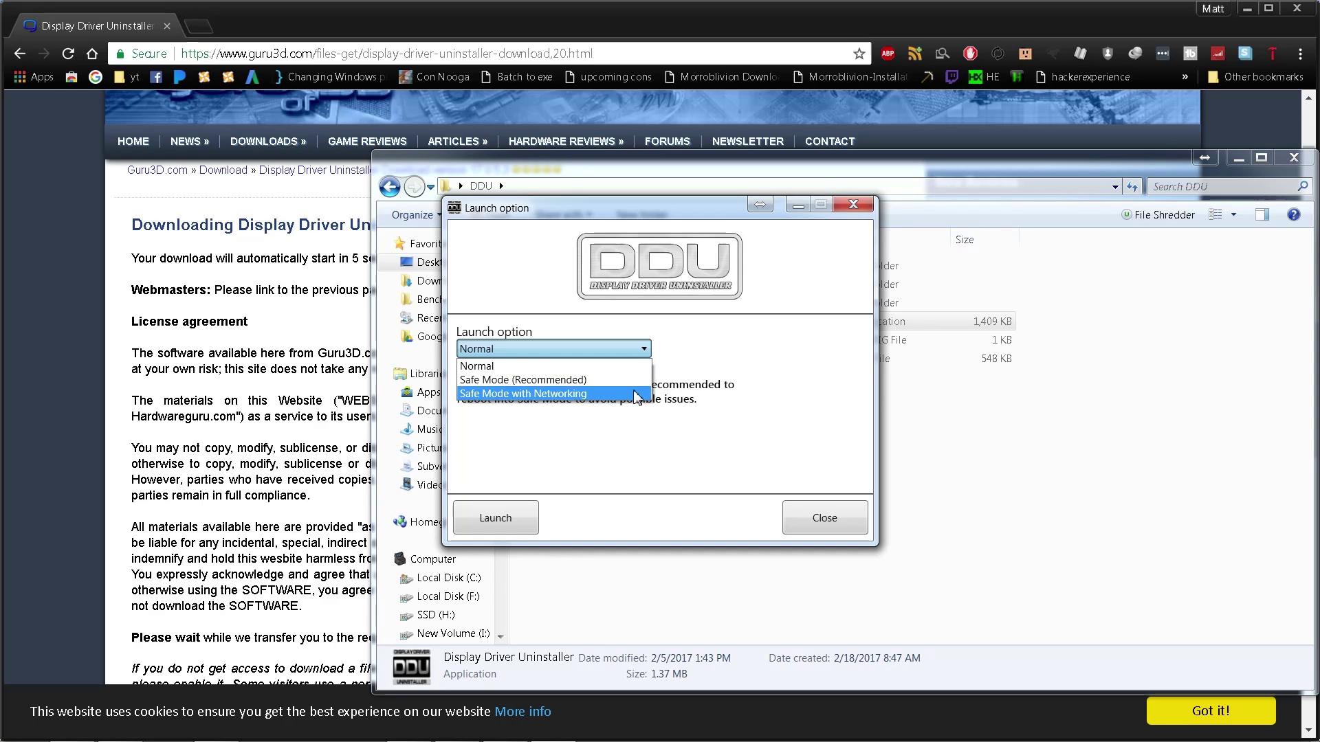
pyautogui.click(641, 352)
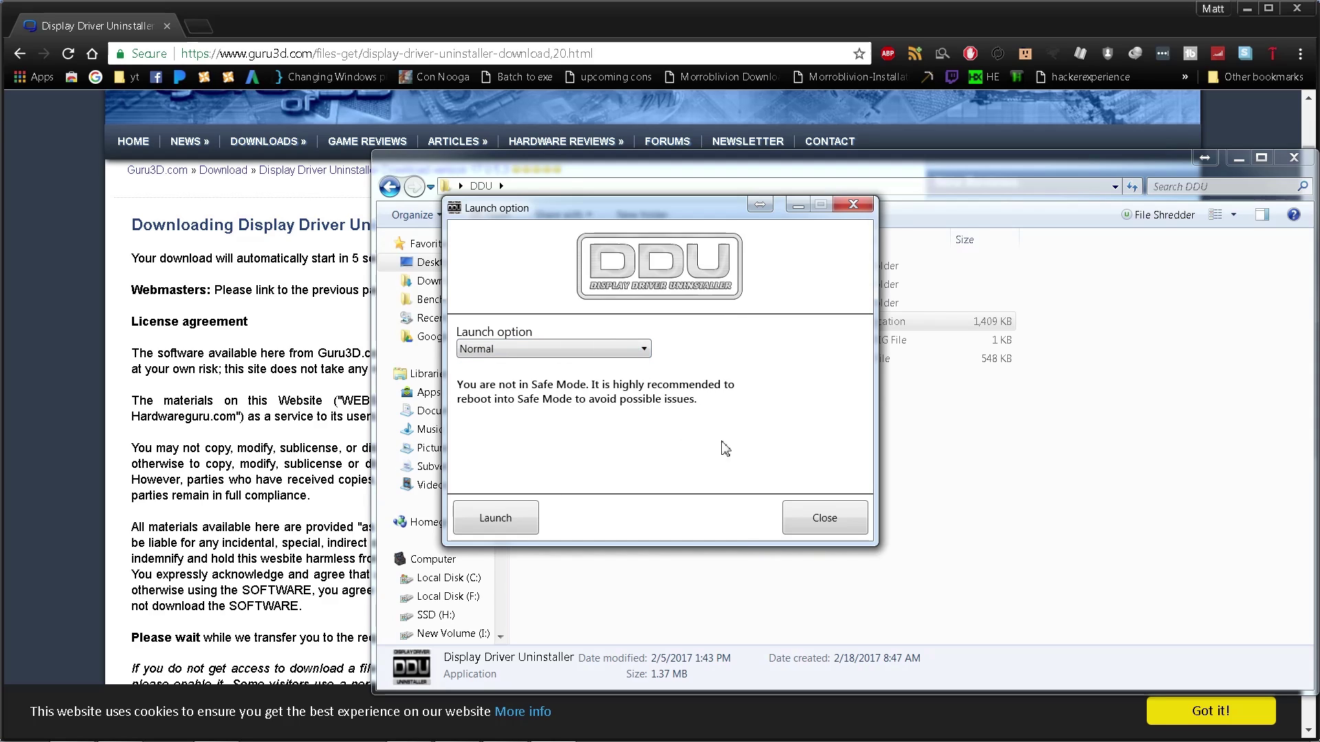
pyautogui.click(534, 527)
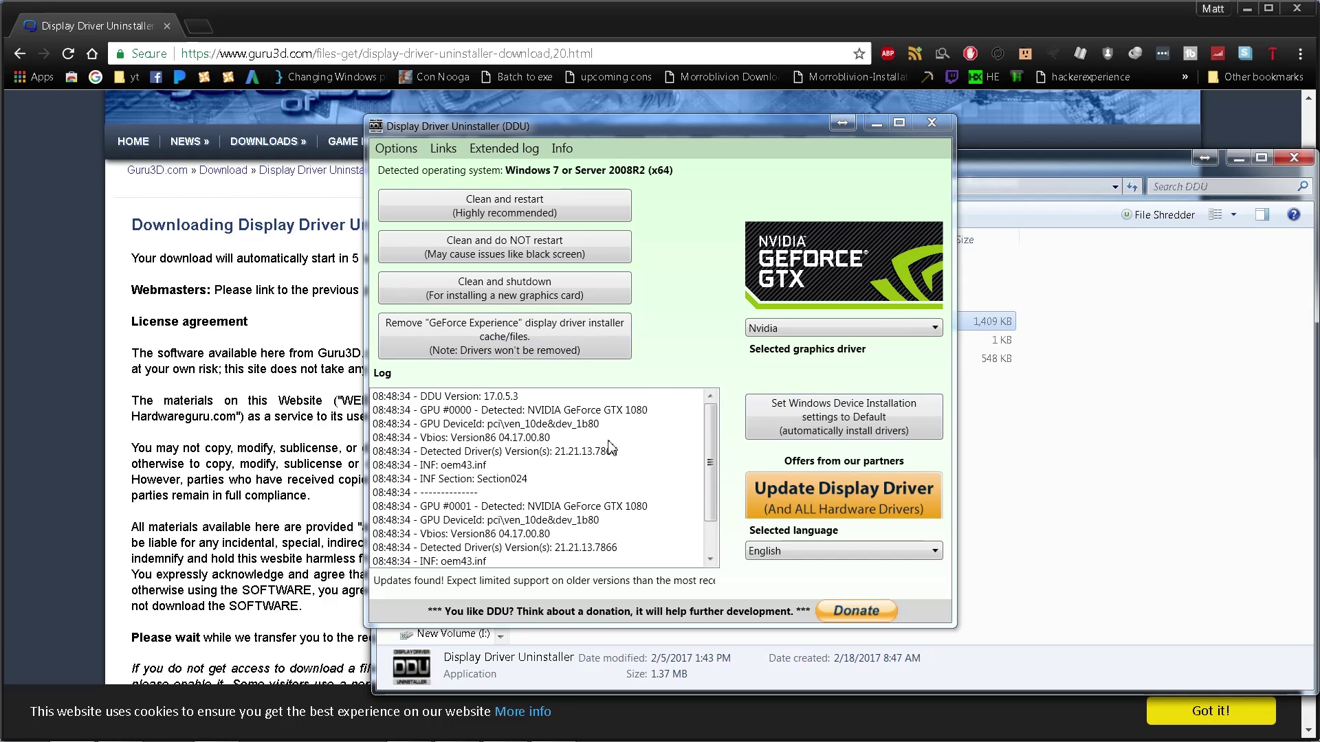
# Step: Close Display Driver Uninstaller, cancel the compatibility warning, and close the DDU folder window
pyautogui.click(932, 125)
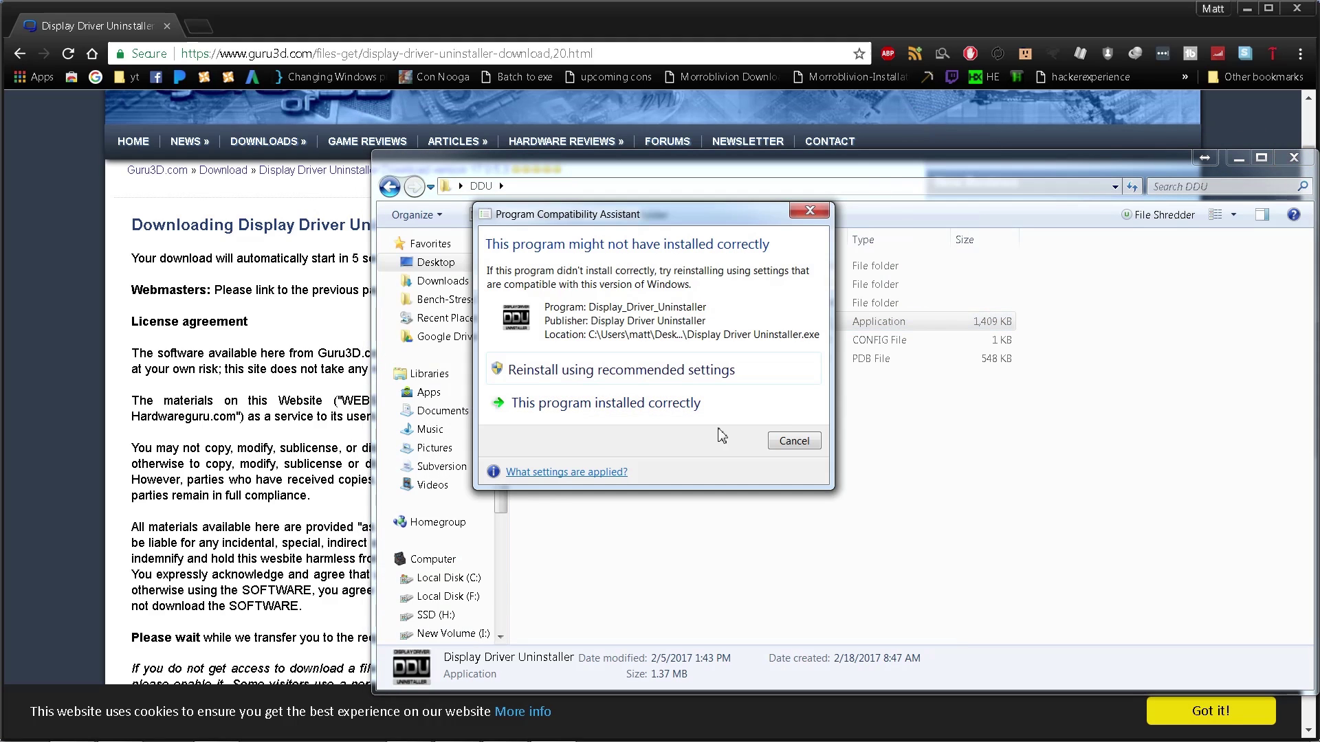
pyautogui.click(793, 441)
pyautogui.click(1293, 158)
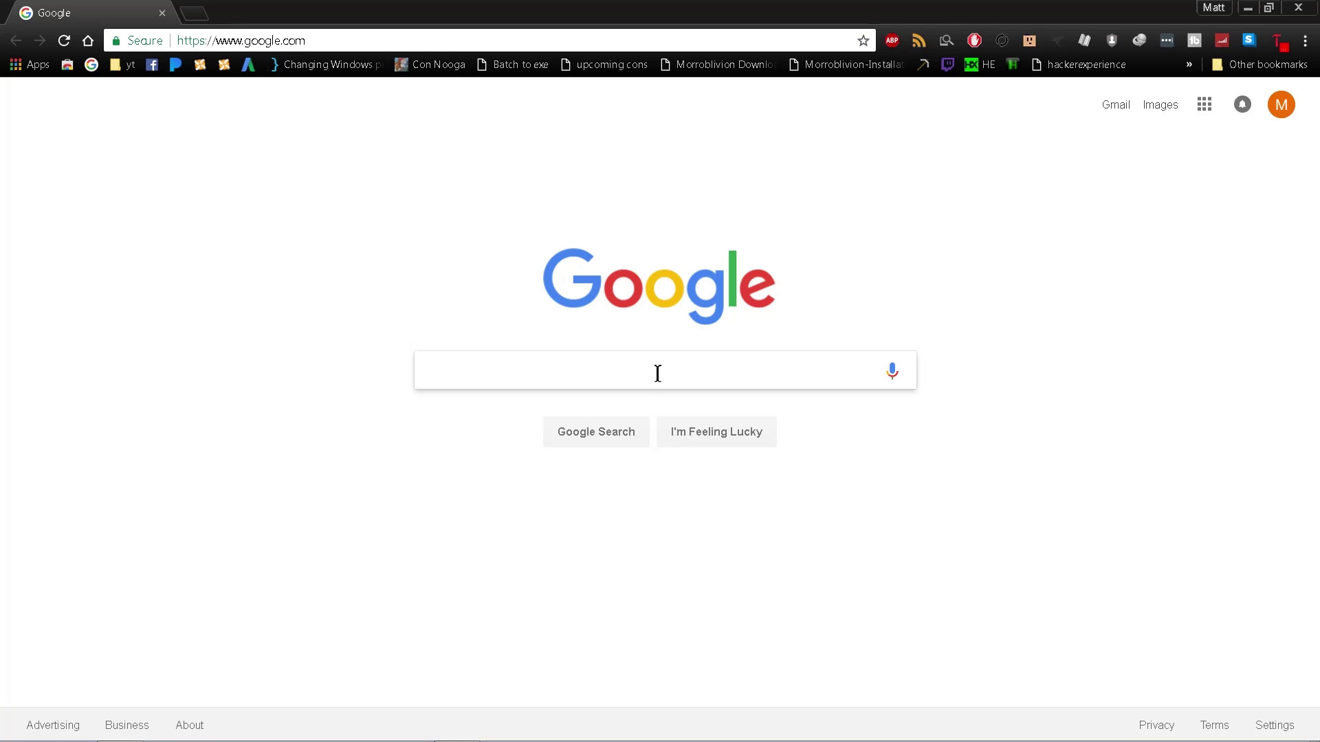
# Step: Search Google for 'nvidia' and open the Download NVIDIA Drivers page
pyautogui.write('nvidia')
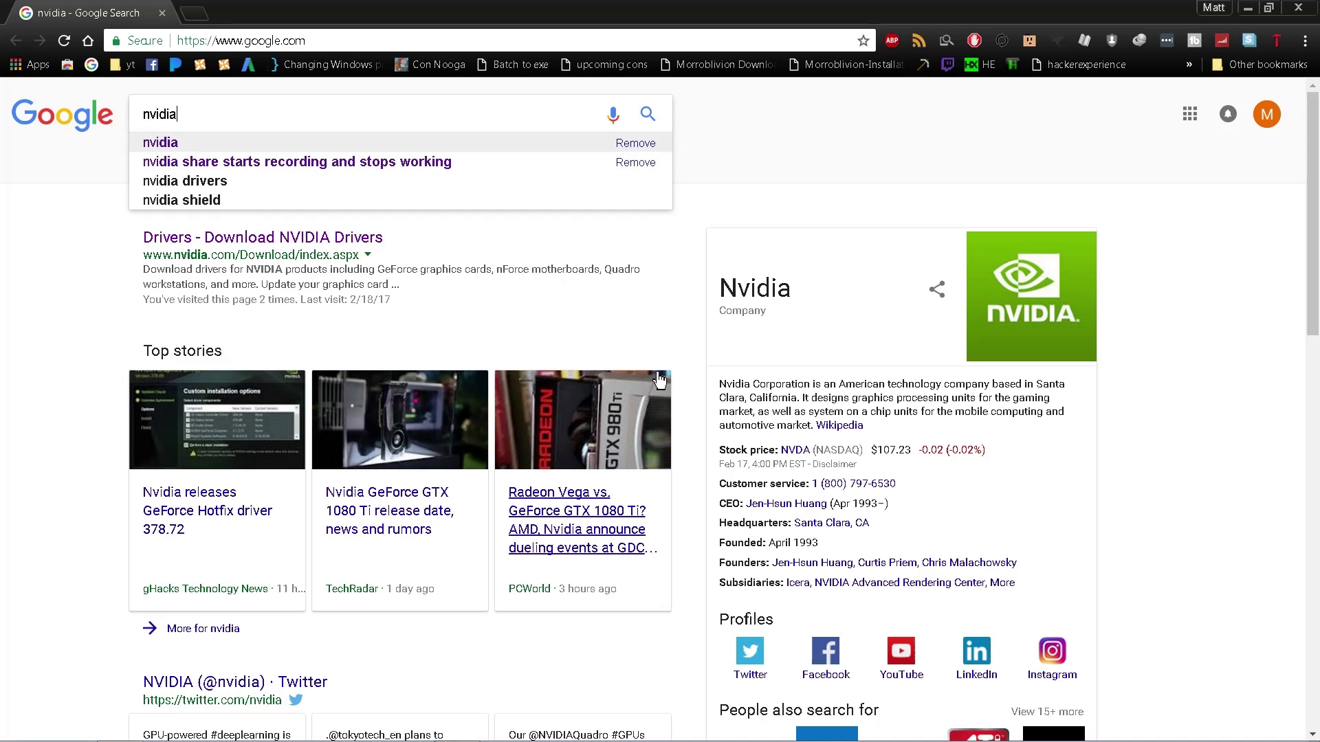
pyautogui.press('Return')
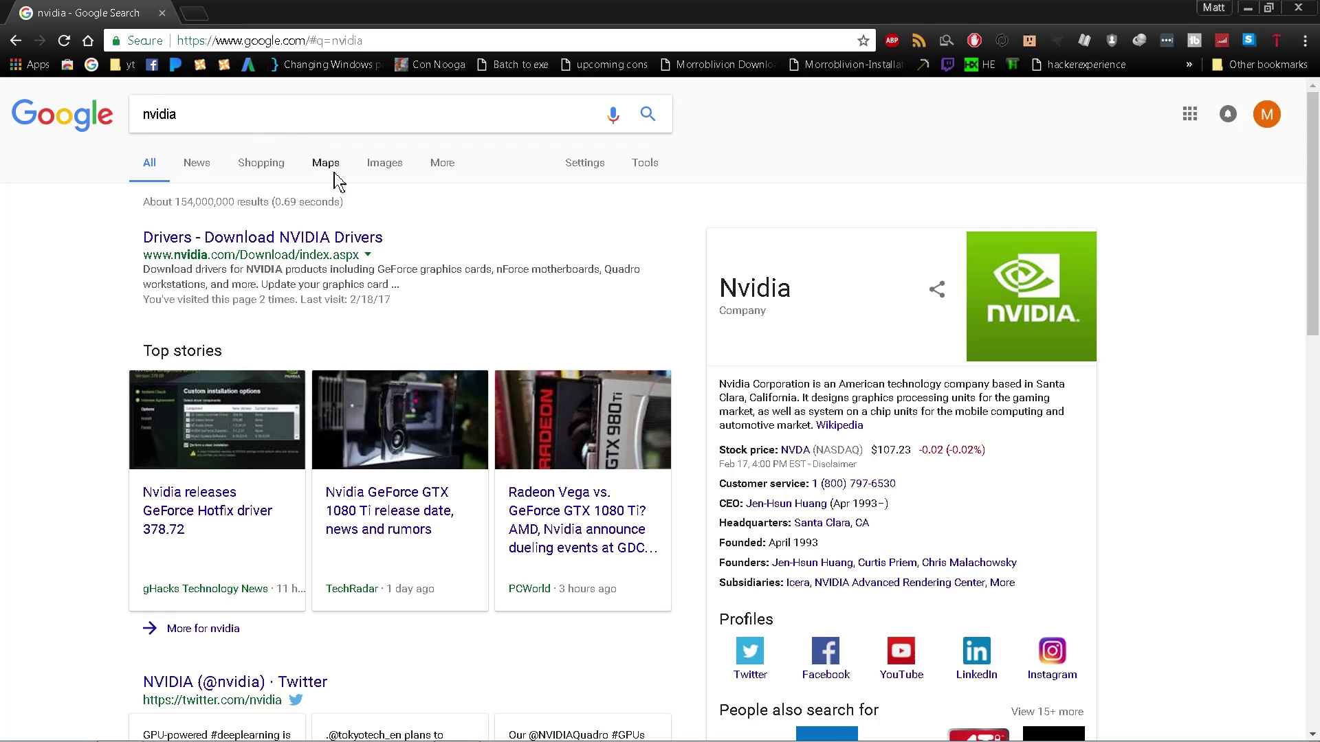
pyautogui.click(294, 238)
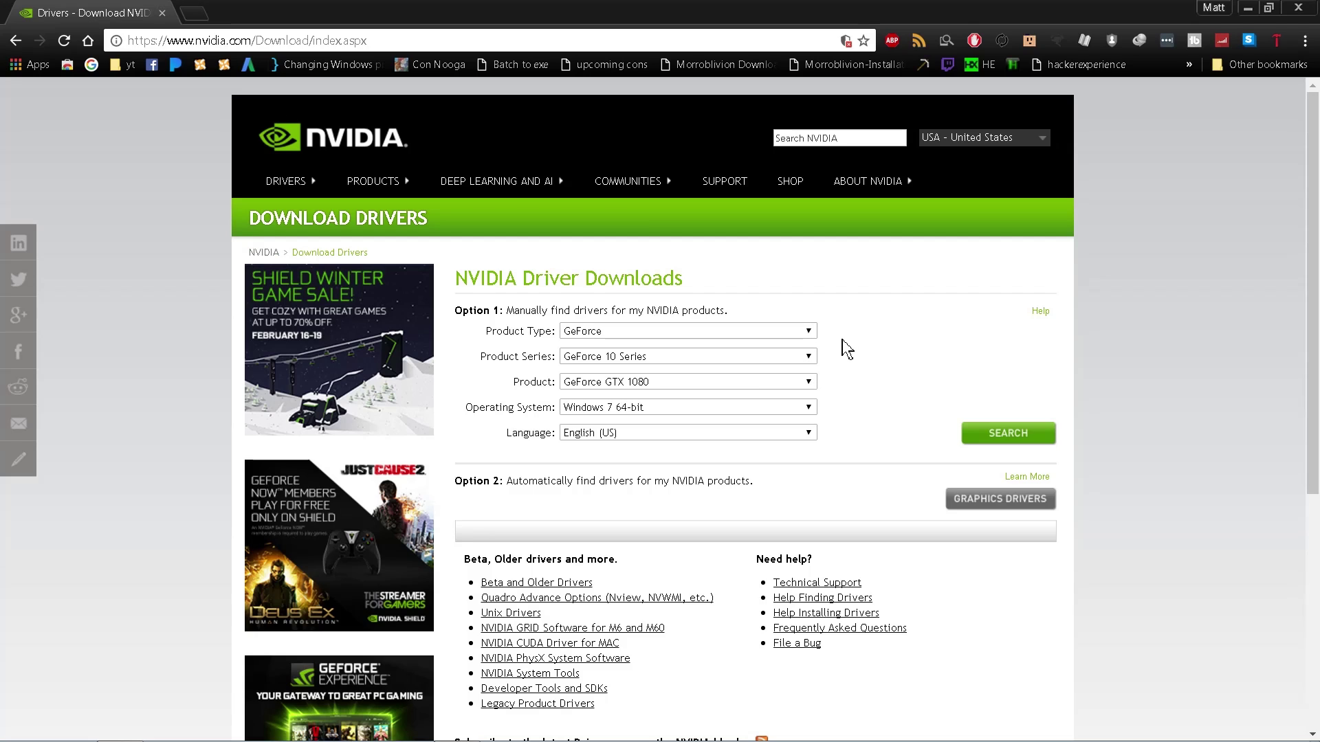
# Step: Find the GeForce 10 Series GTX 1080 Windows 7 64-bit driver and keep the existing download
pyautogui.click(808, 332)
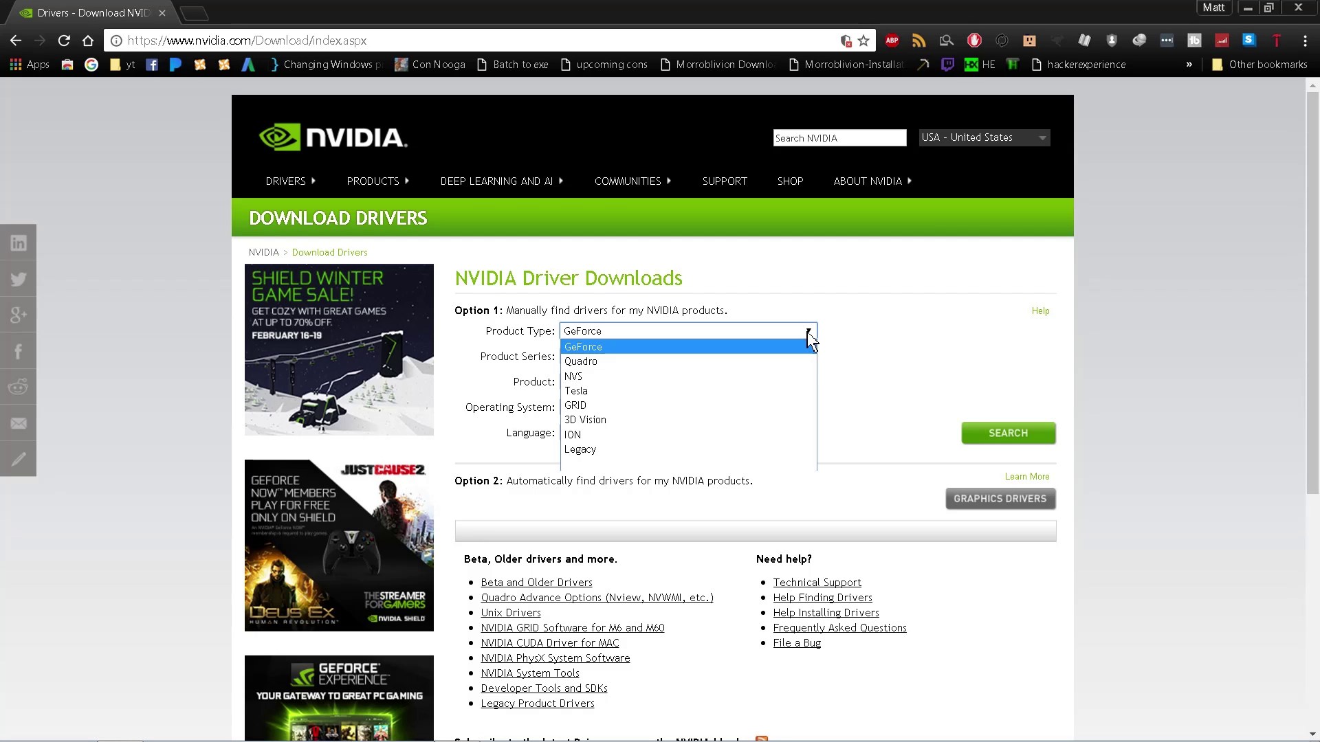
pyautogui.click(805, 342)
pyautogui.click(810, 358)
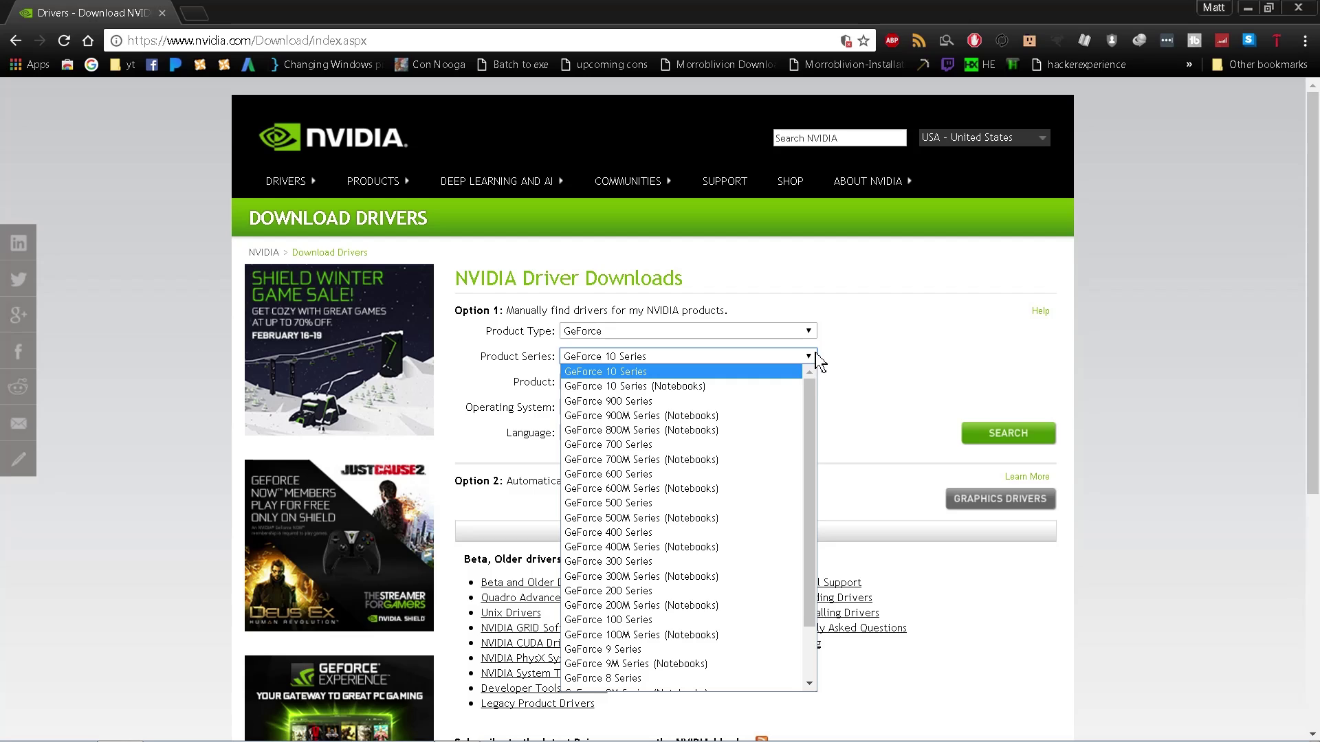
pyautogui.click(811, 358)
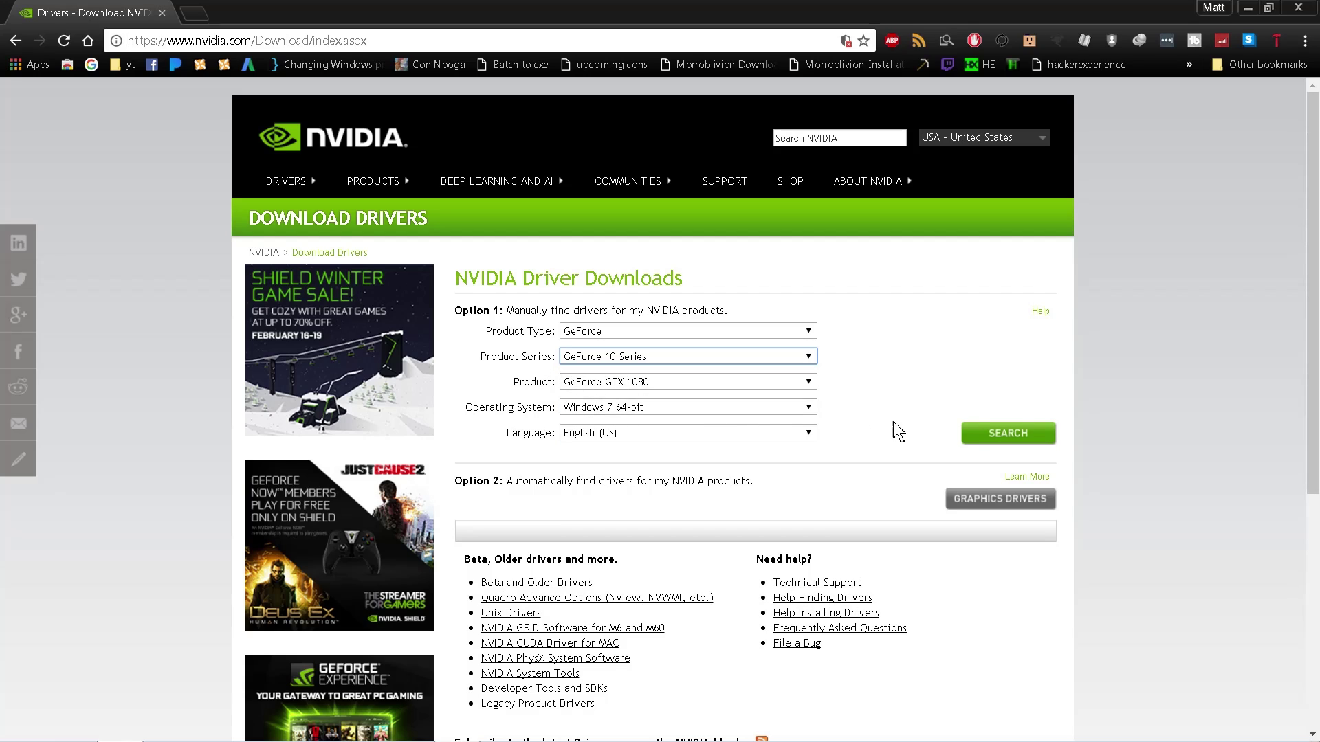
pyautogui.click(1010, 432)
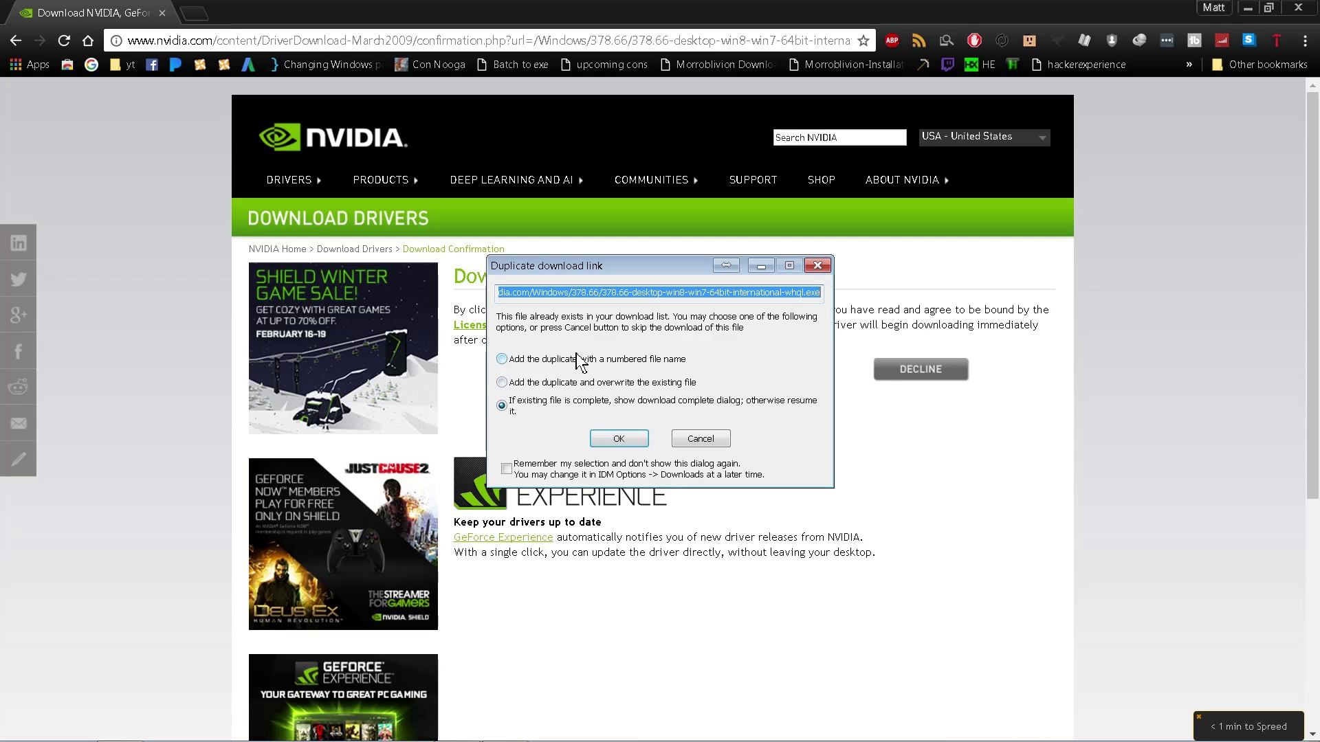
pyautogui.click(618, 440)
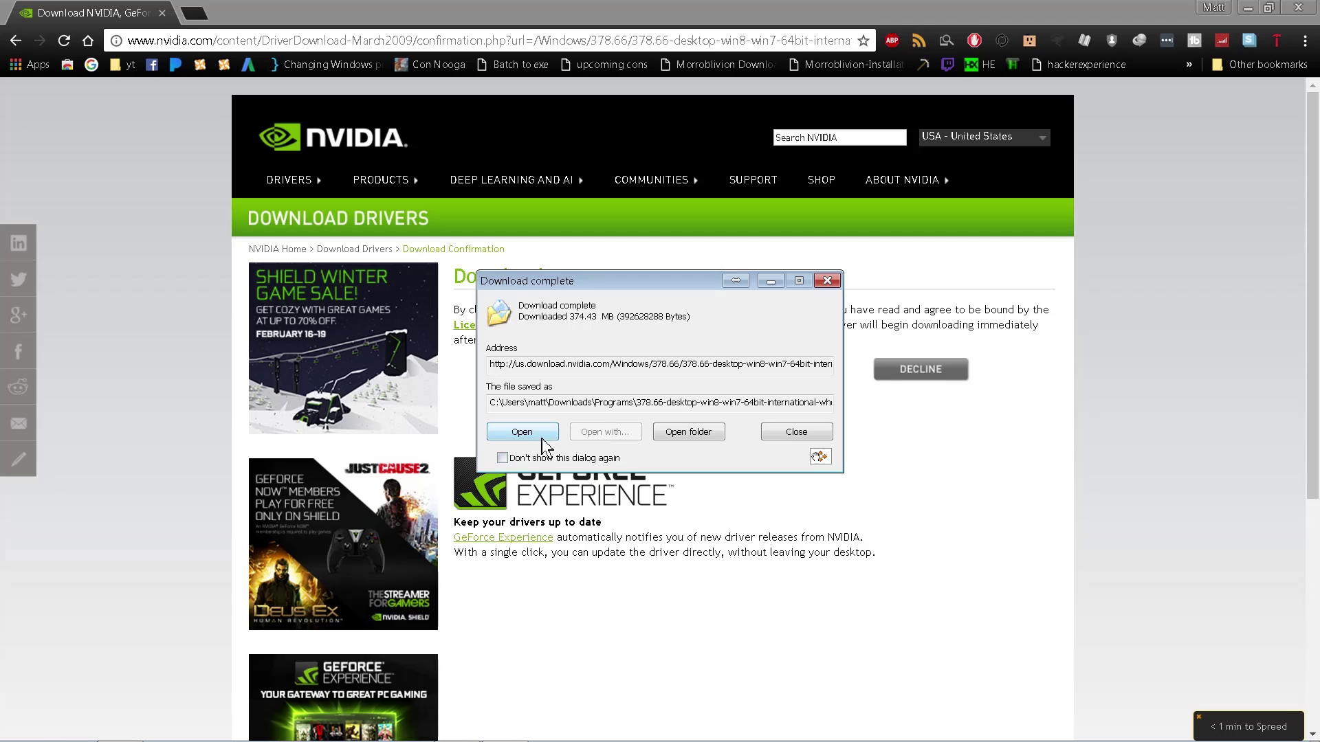
# Step: Launch the 378.66 driver installer, extracting it to the default folder
pyautogui.click(522, 433)
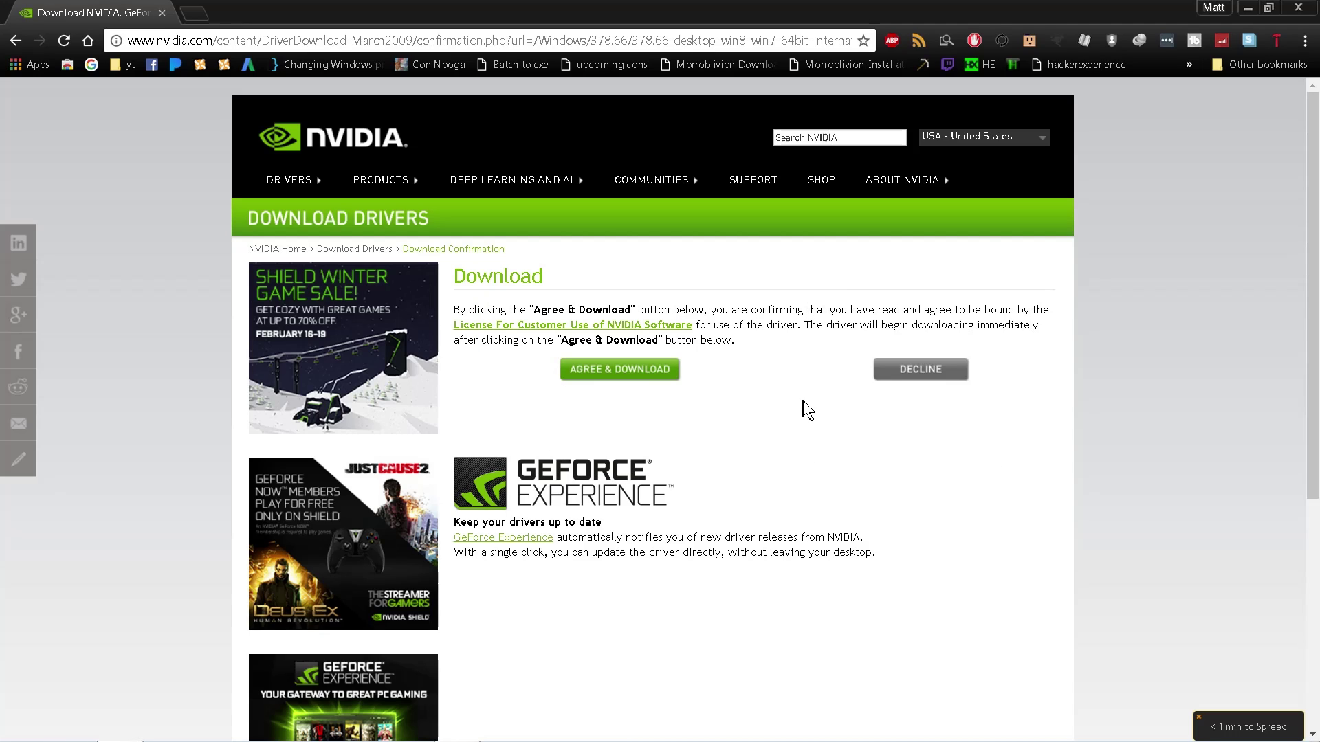
pyautogui.click(608, 411)
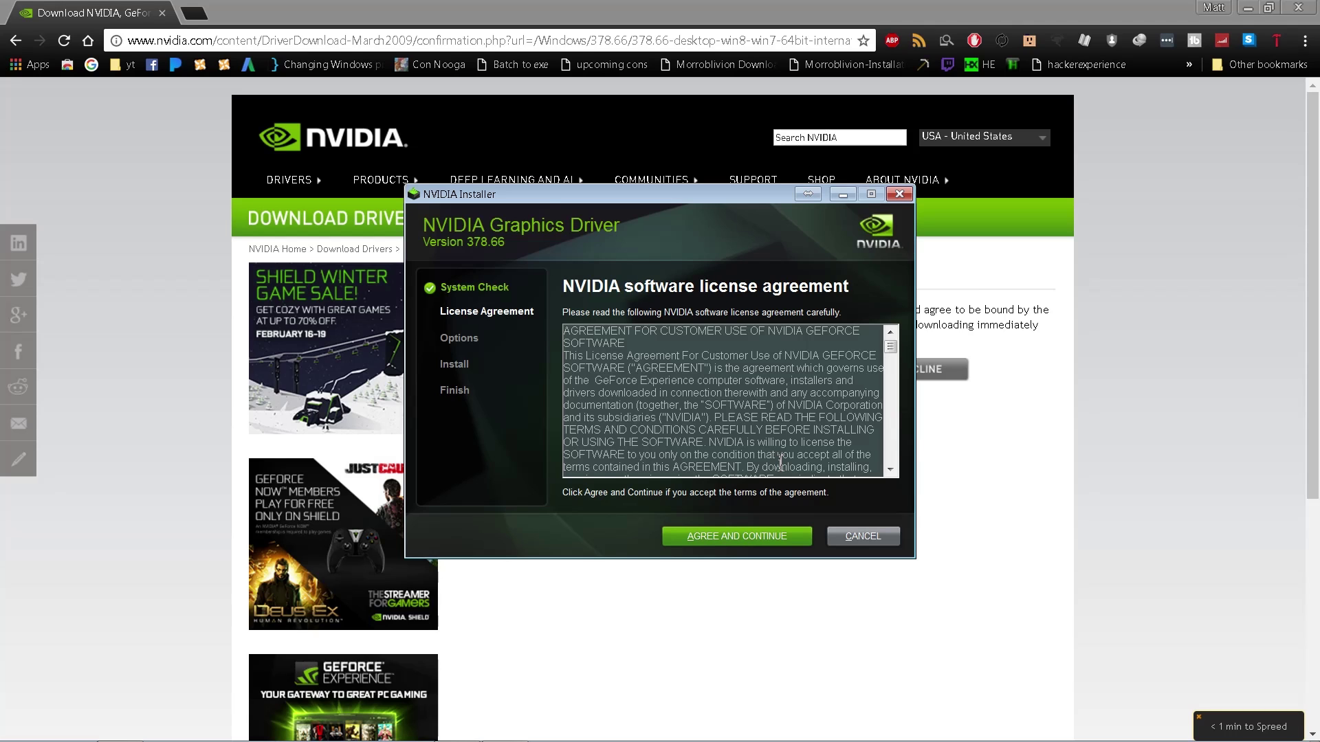
# Step: Accept the license and start a Custom (Advanced) clean installation of driver 378.66
pyautogui.click(778, 534)
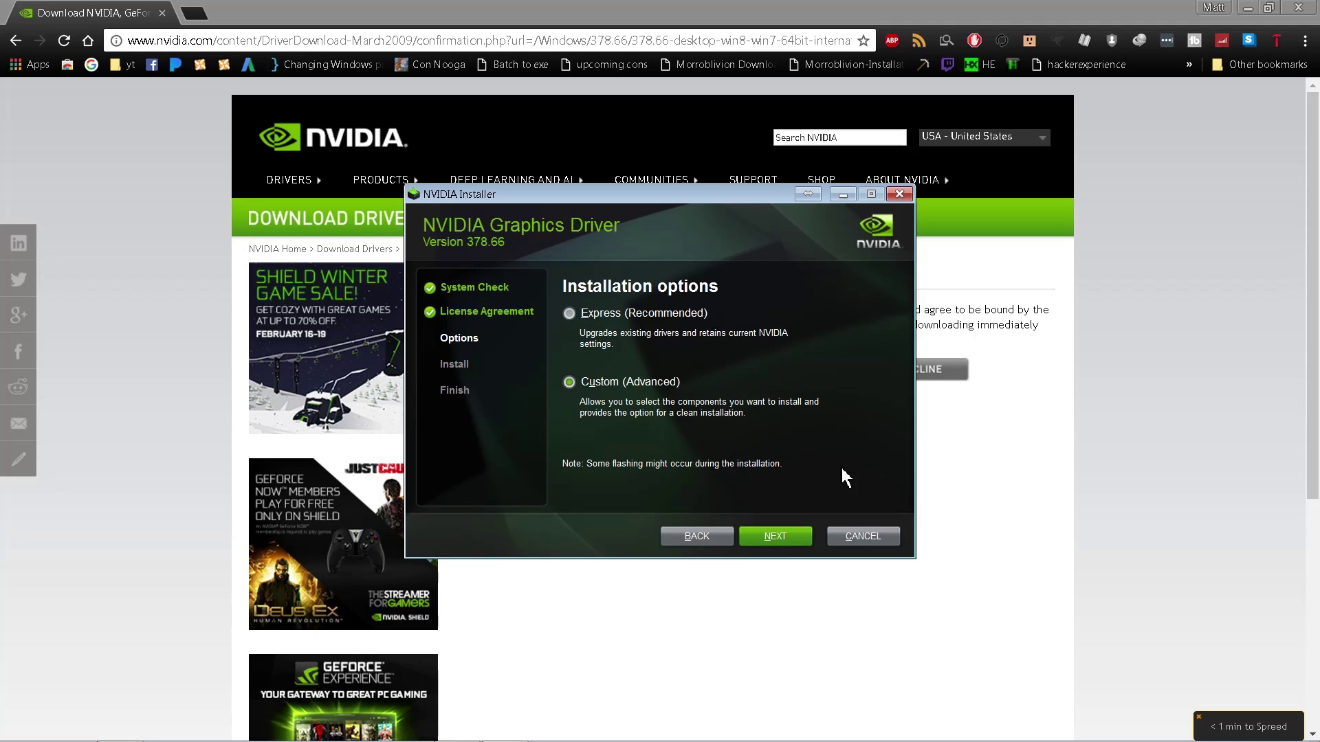
pyautogui.click(777, 535)
pyautogui.click(569, 442)
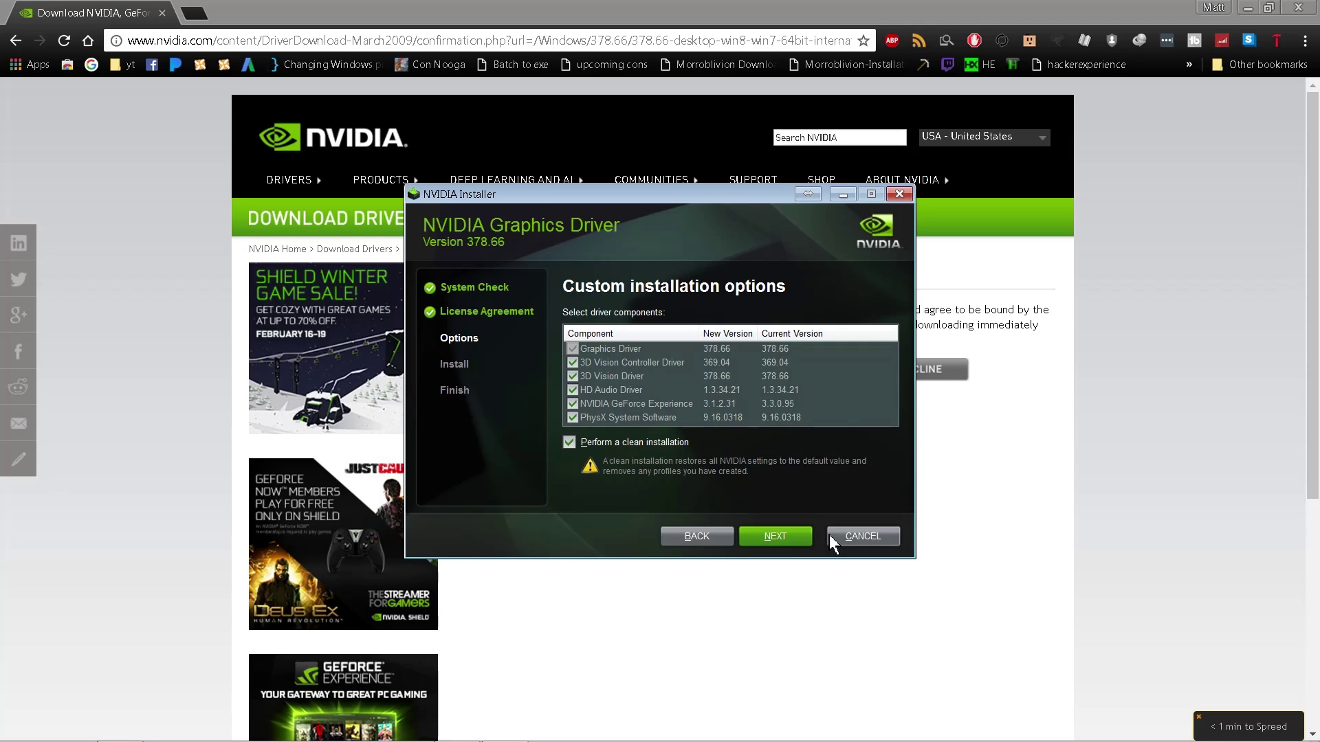
pyautogui.click(795, 534)
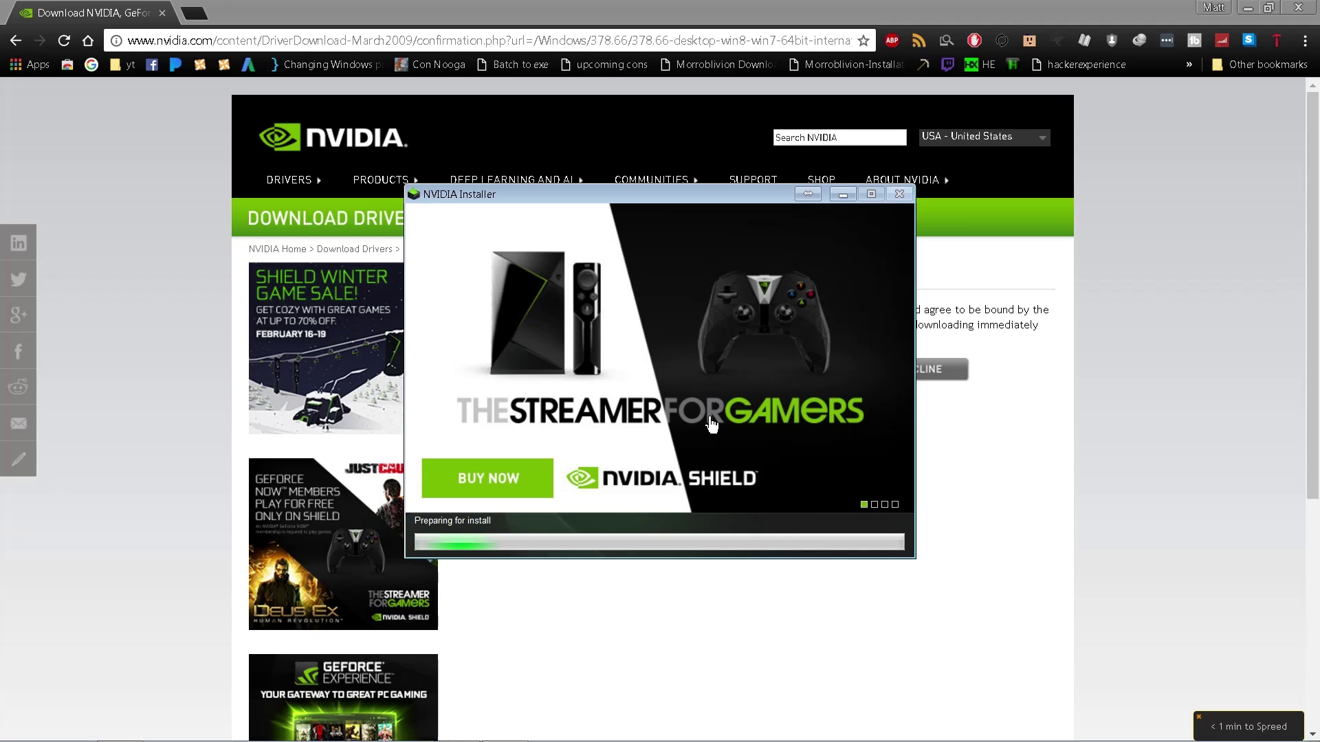